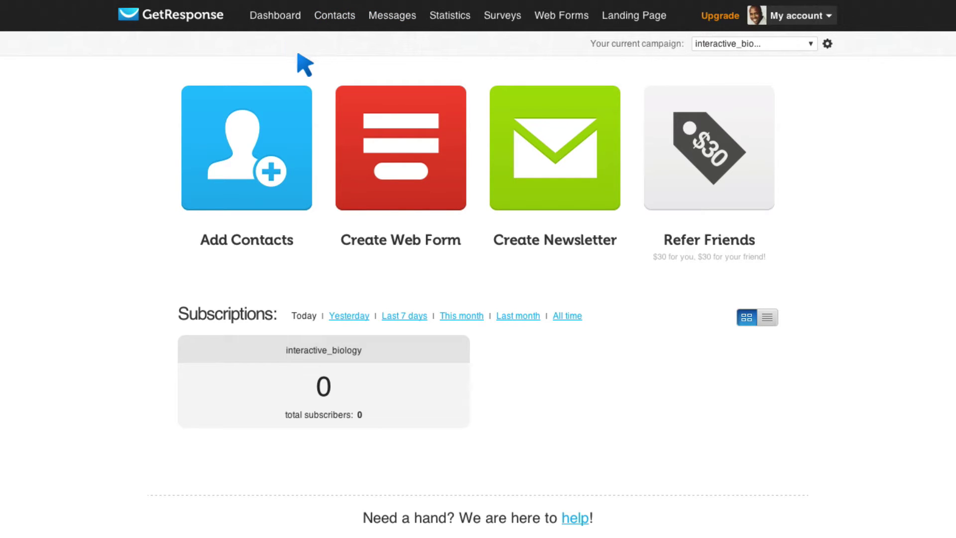
Open Manage Autoresponders and review the calendar's day 0, 7 and 14 messages
mouse_move(375, 14)
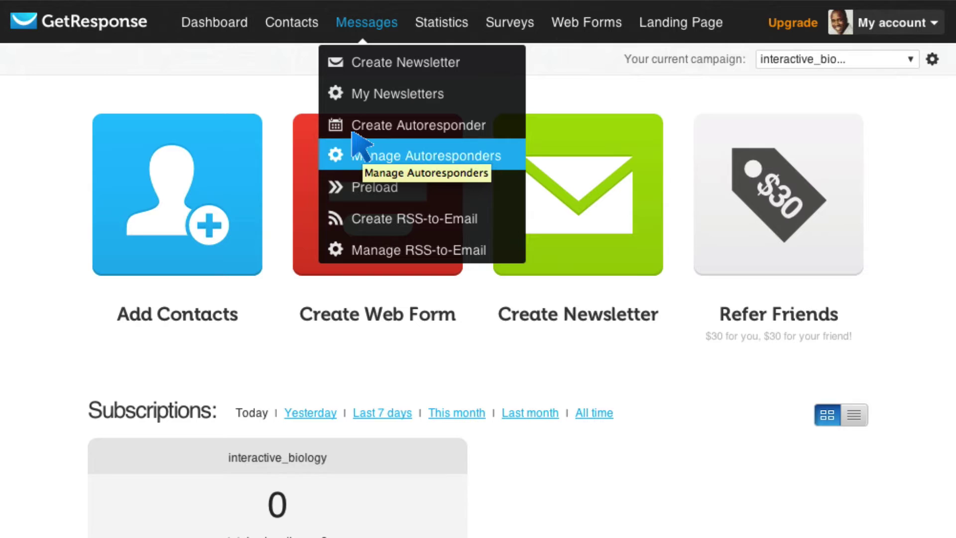
click(371, 150)
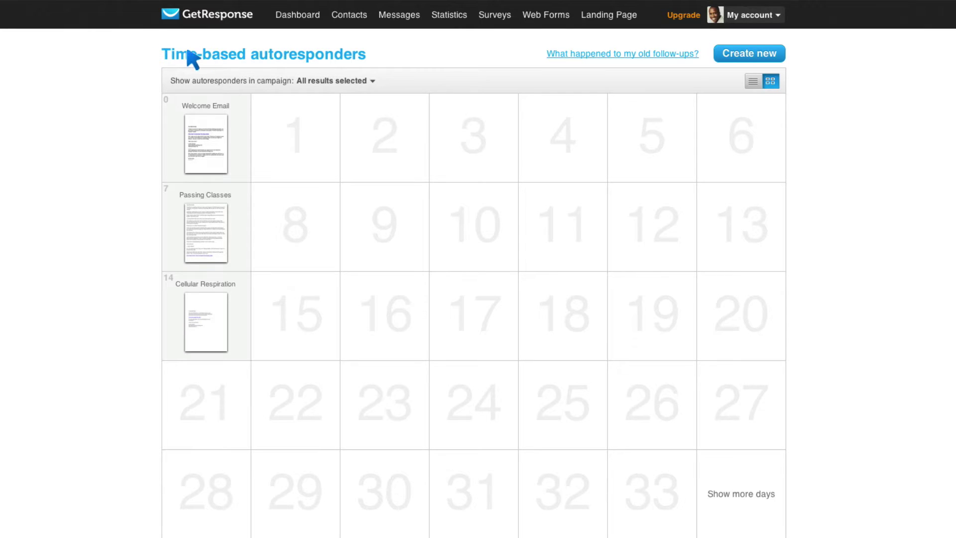
scroll(144, 276, down, 2)
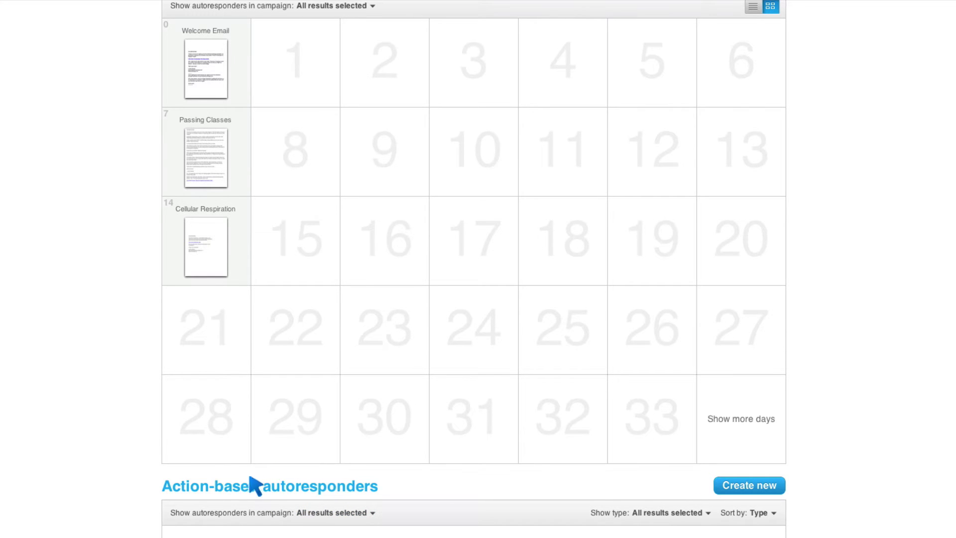
scroll(242, 473, up, 2)
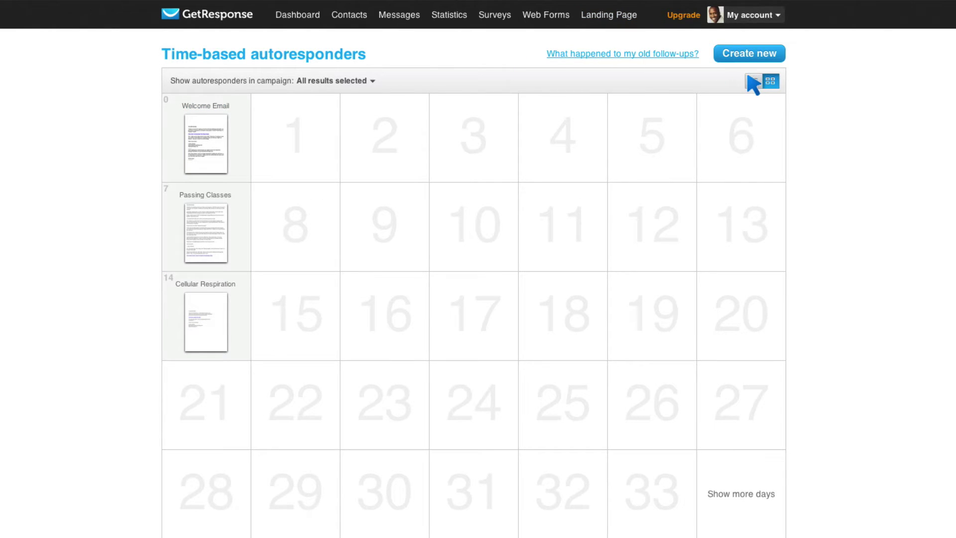
click(752, 79)
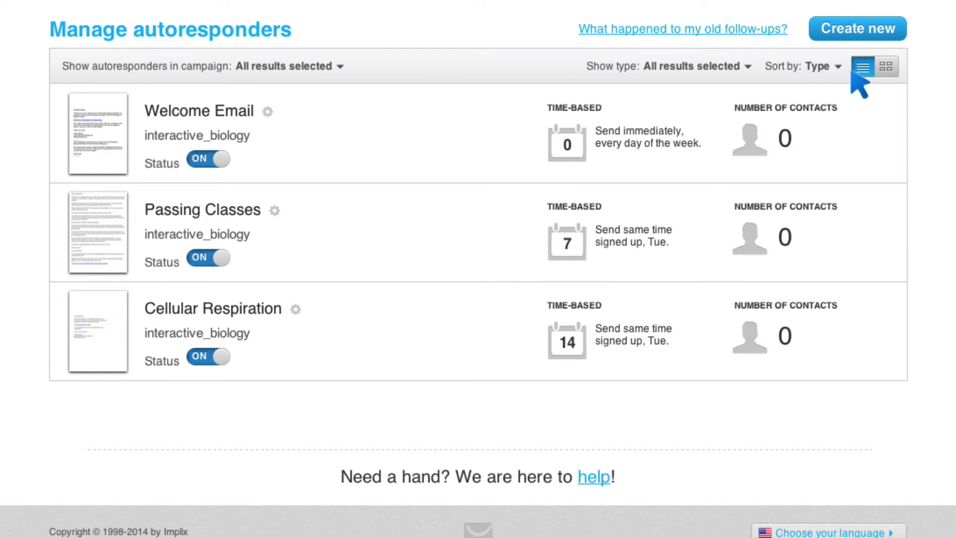
click(882, 62)
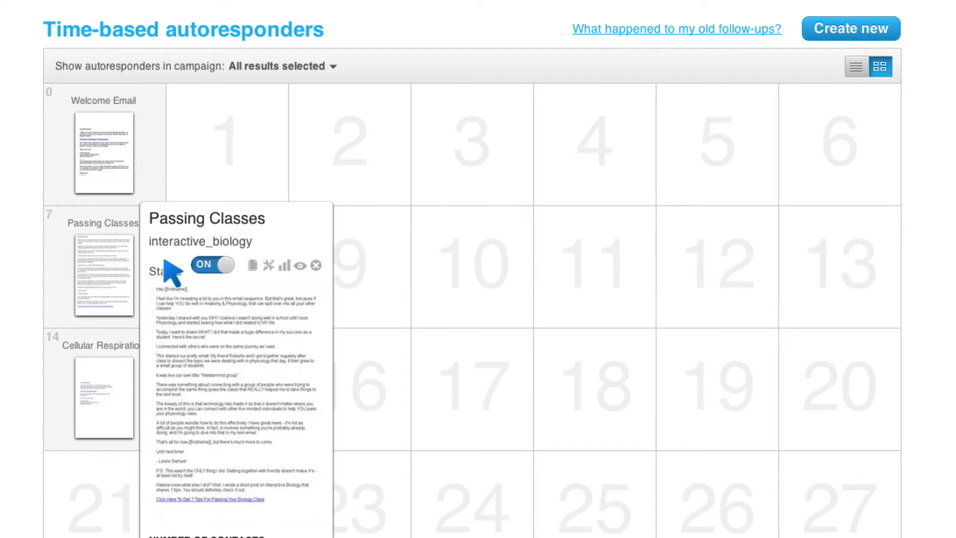
mouse_move(94, 249)
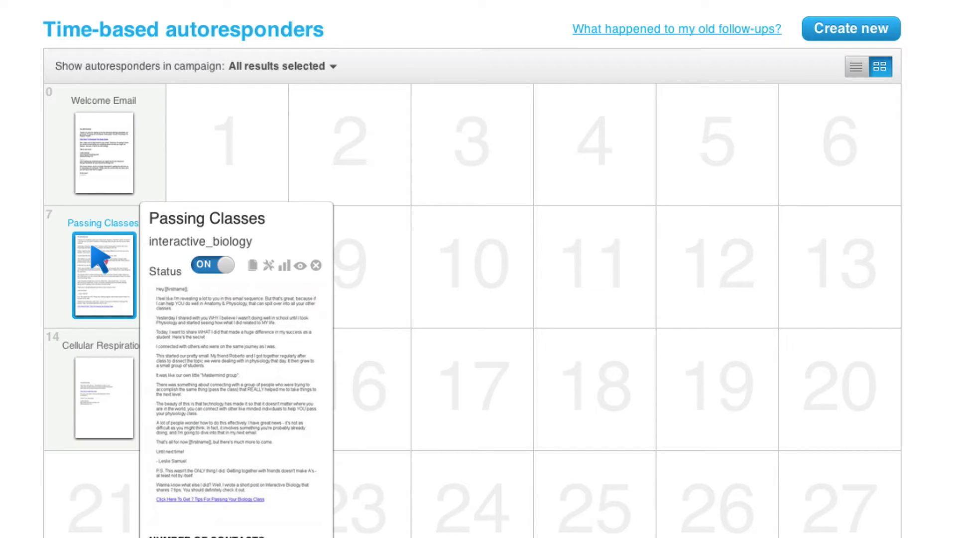
Try moving Passing Classes to day 3 and Cellular Respiration to day 12, then restore days 7 and 14
drag(97, 257, 459, 160)
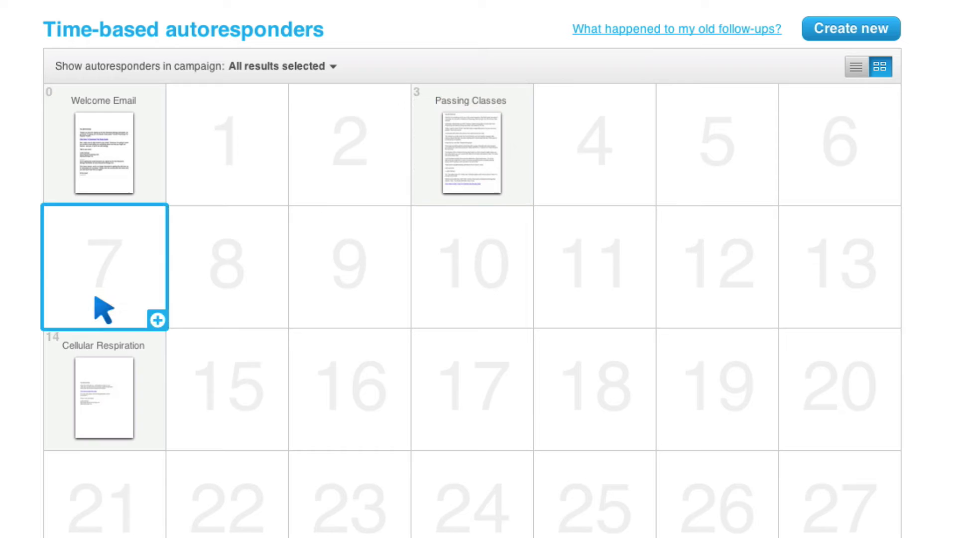
drag(86, 384, 696, 306)
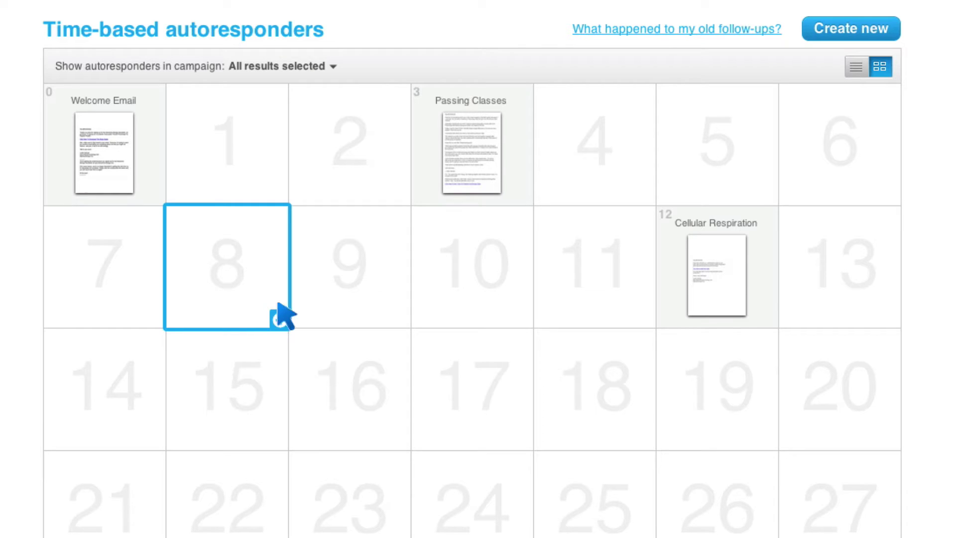
mouse_move(459, 139)
drag(464, 140, 100, 251)
mouse_move(701, 264)
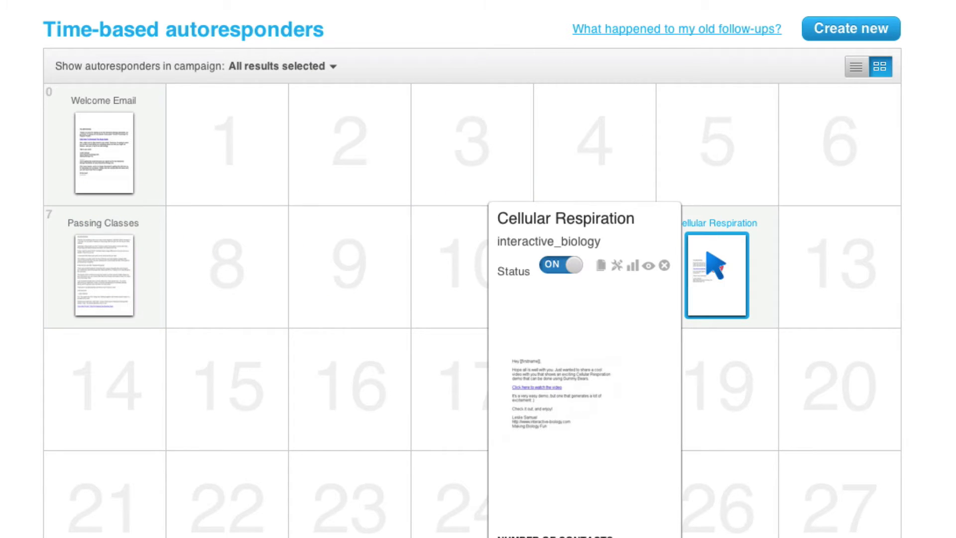
drag(694, 253, 85, 363)
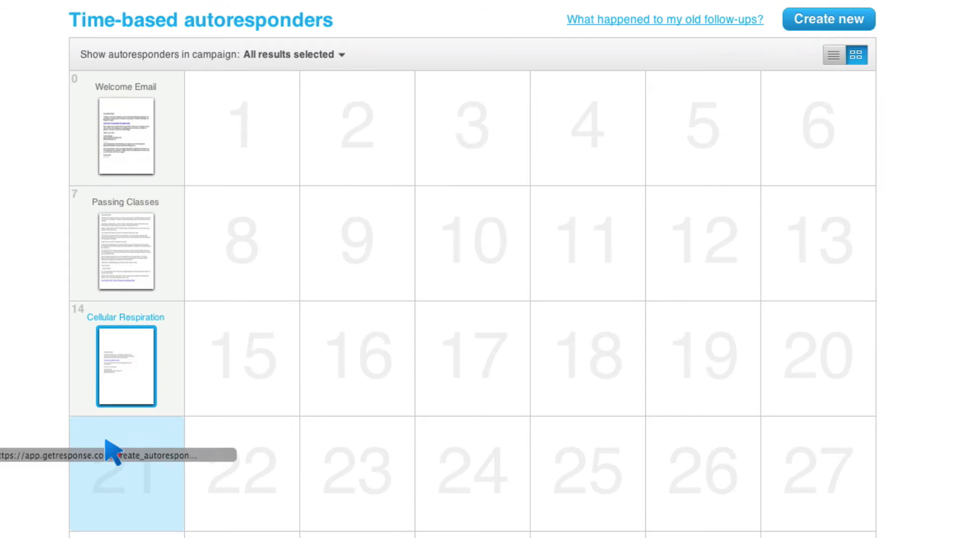
Move Cellular Respiration to day 21 and Passing Classes to day 14, emptying day 7
drag(105, 441, 106, 443)
mouse_move(128, 256)
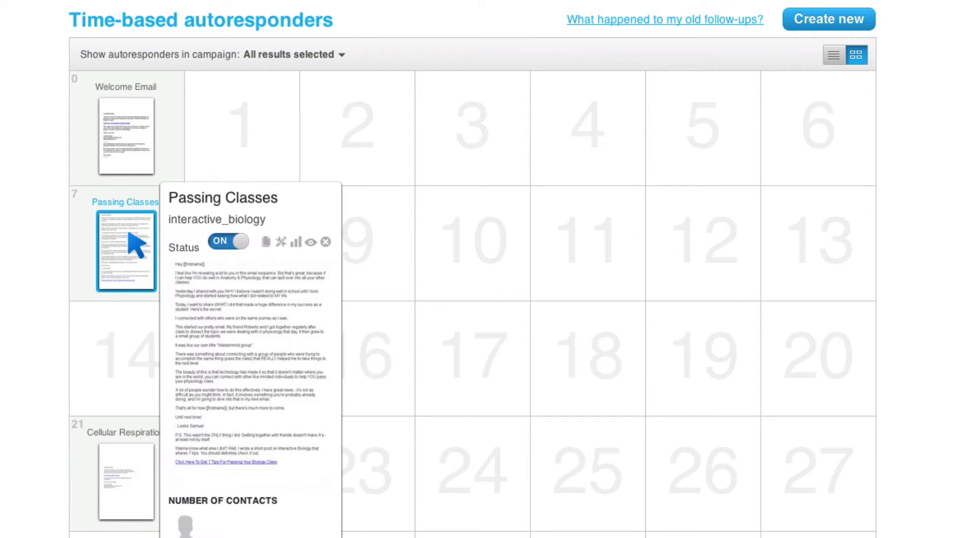
drag(129, 233, 122, 352)
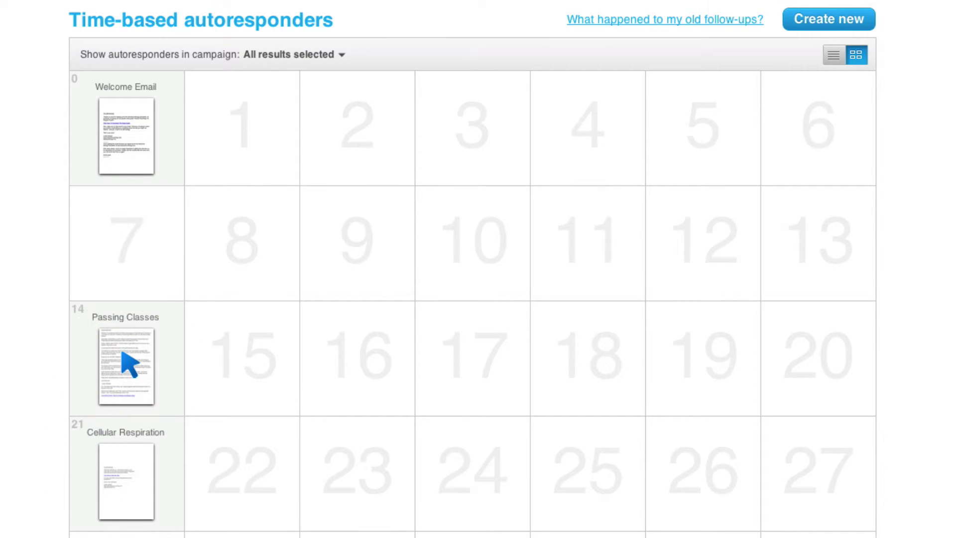
mouse_move(100, 214)
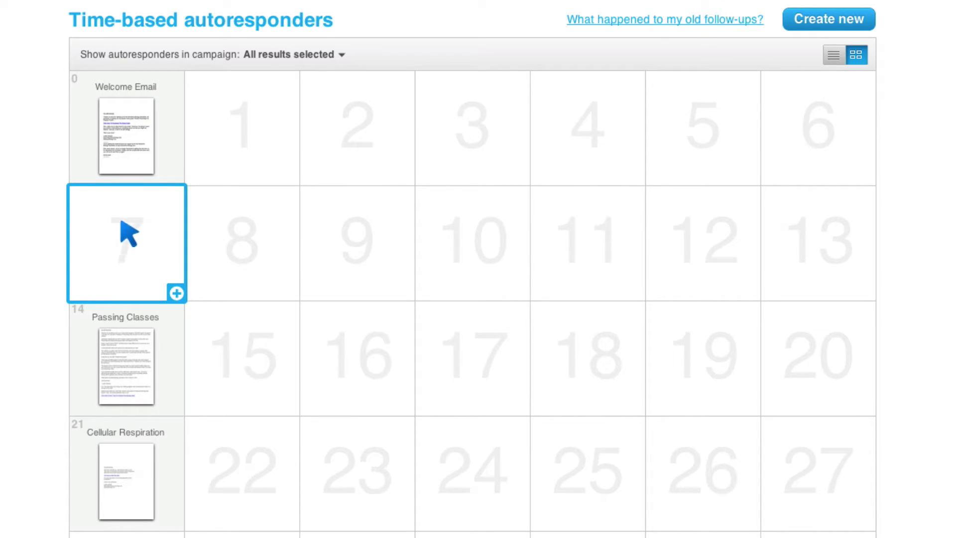
mouse_move(108, 325)
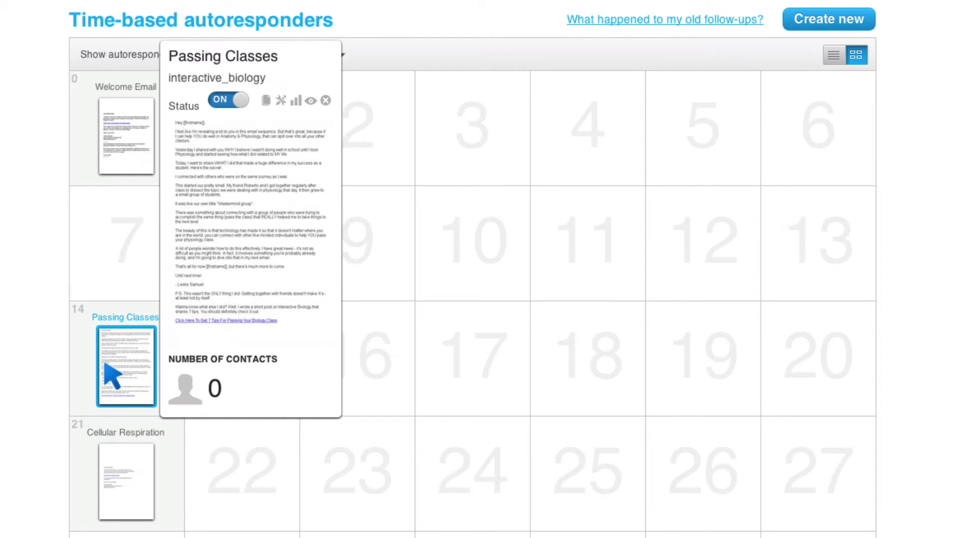
mouse_move(99, 442)
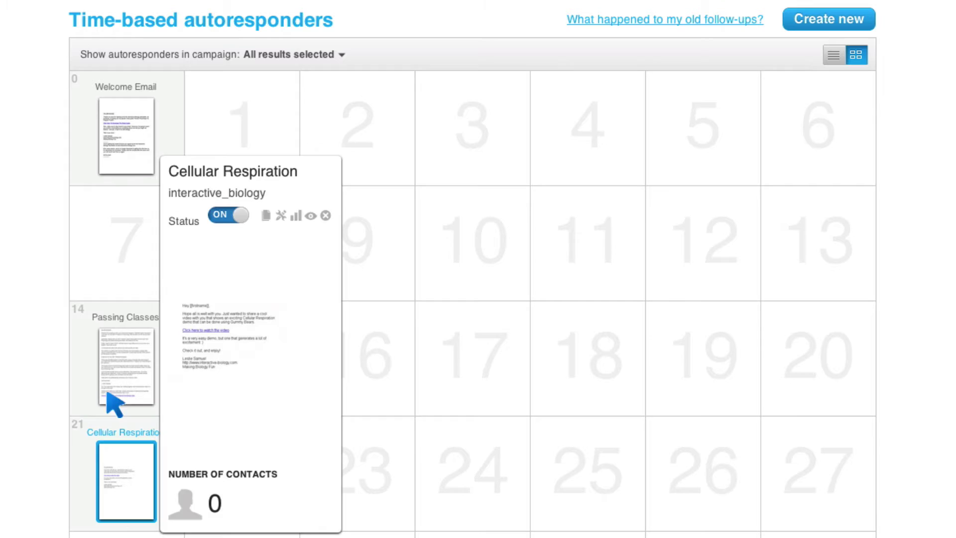
mouse_move(113, 252)
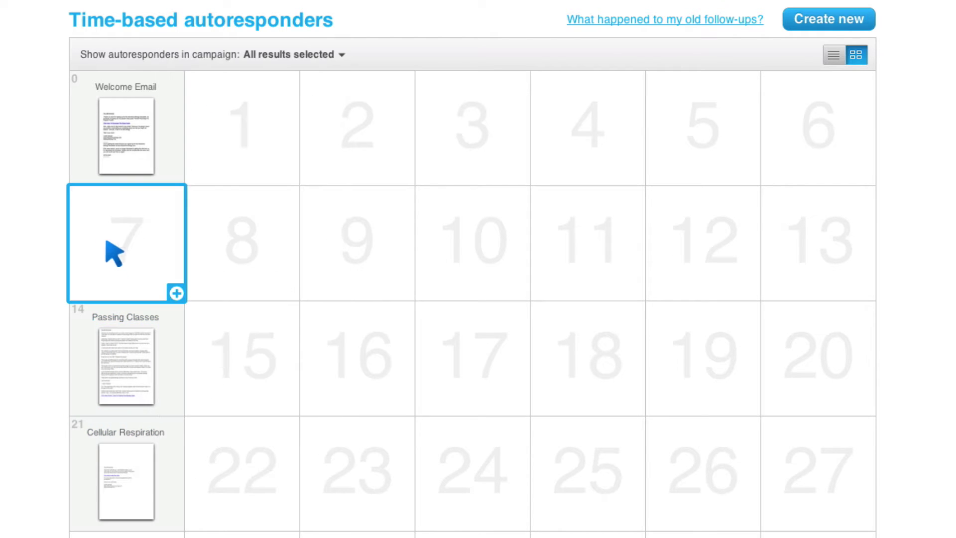
Add a new autoresponder on day 7, sent at the same time the contact signed up
click(177, 293)
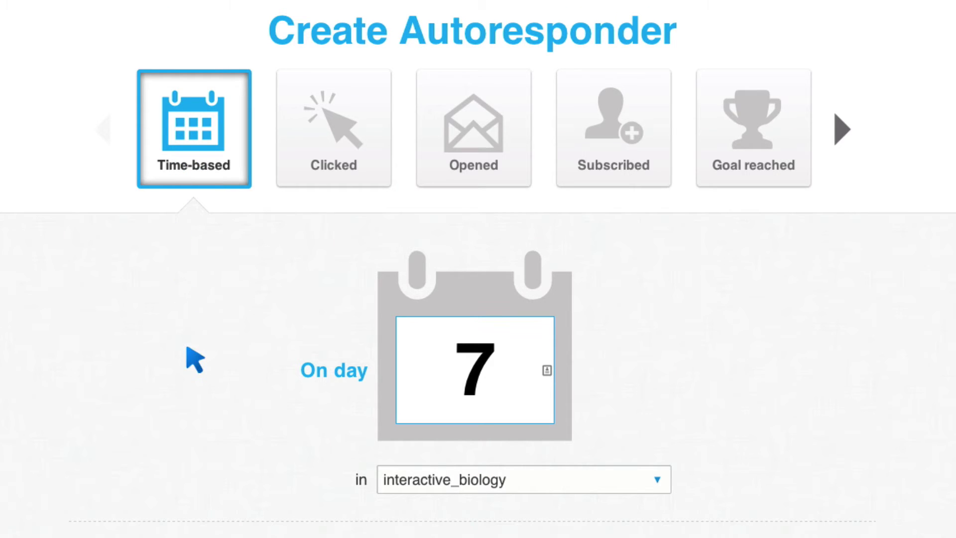
scroll(308, 386, down, 5)
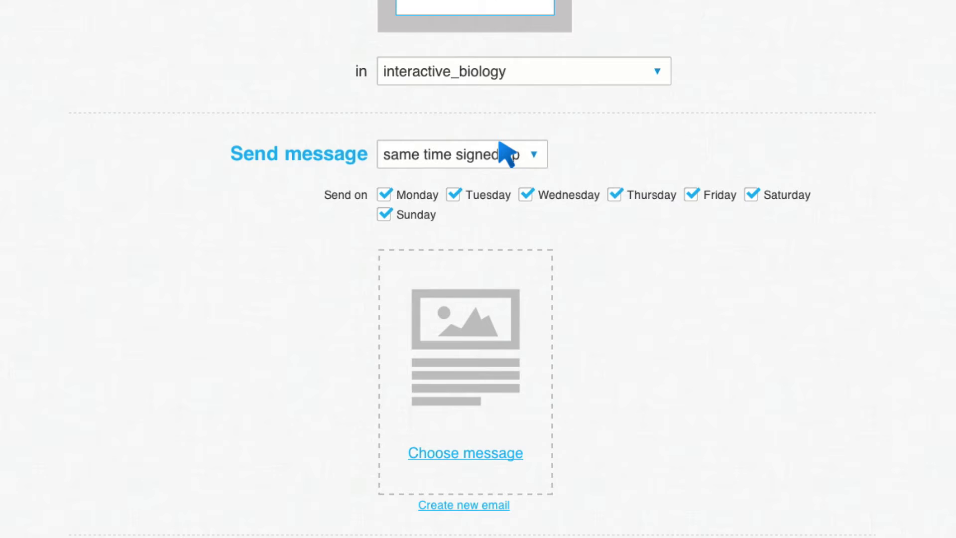
click(511, 146)
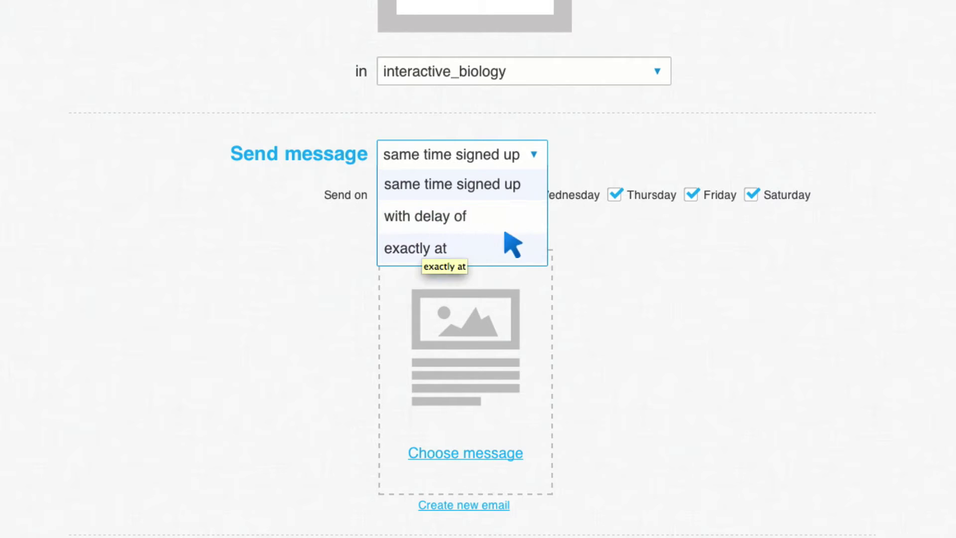
click(667, 279)
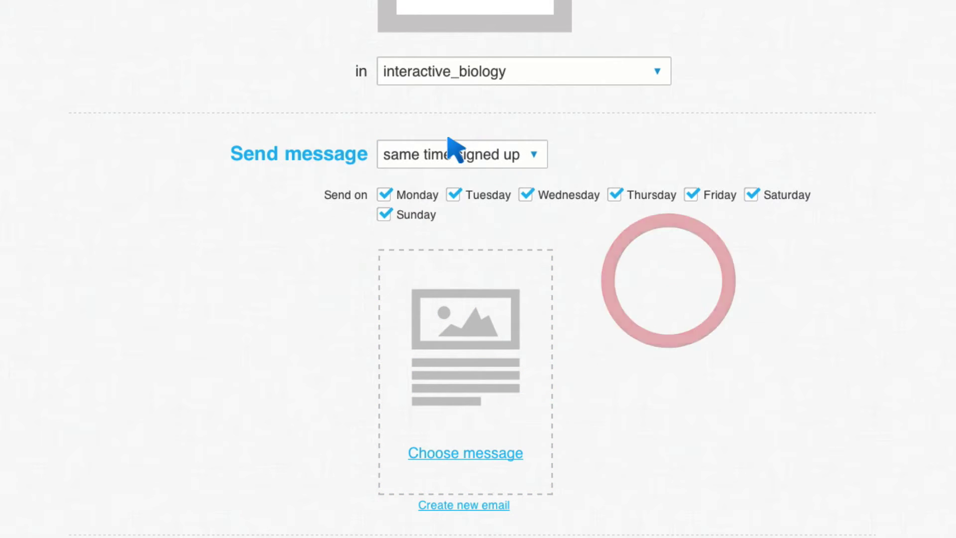
Uncheck Monday, Sunday, Wednesday, Thursday, Friday and Saturday so it sends only on Tuesdays
click(385, 193)
click(384, 215)
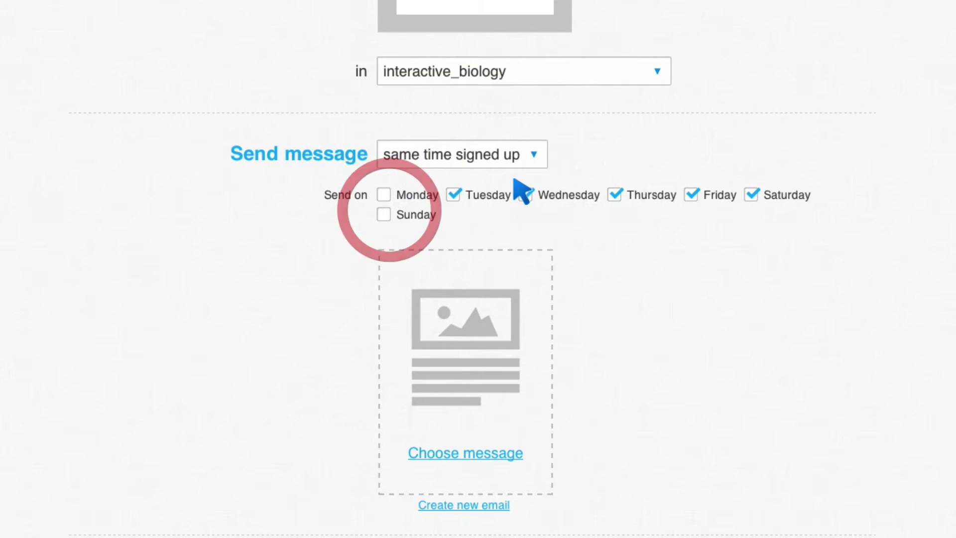
click(526, 194)
click(615, 195)
click(691, 194)
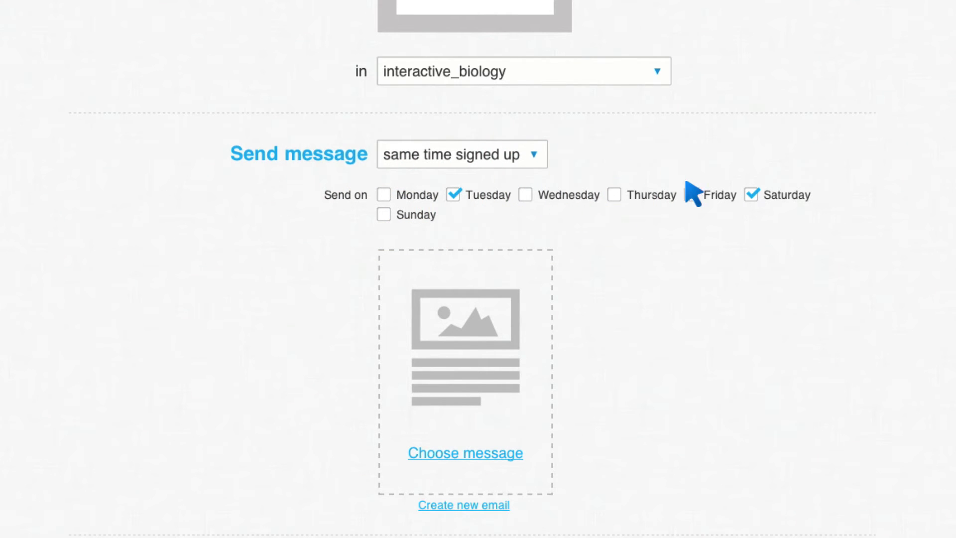
click(751, 194)
Create a new email for the autoresponder and name the message 'Make The Most'
click(469, 503)
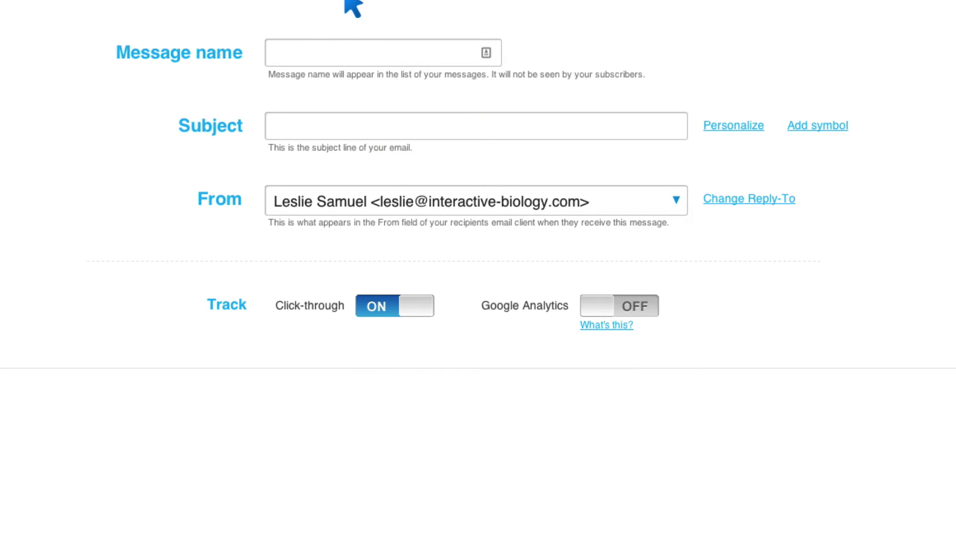
click(320, 56)
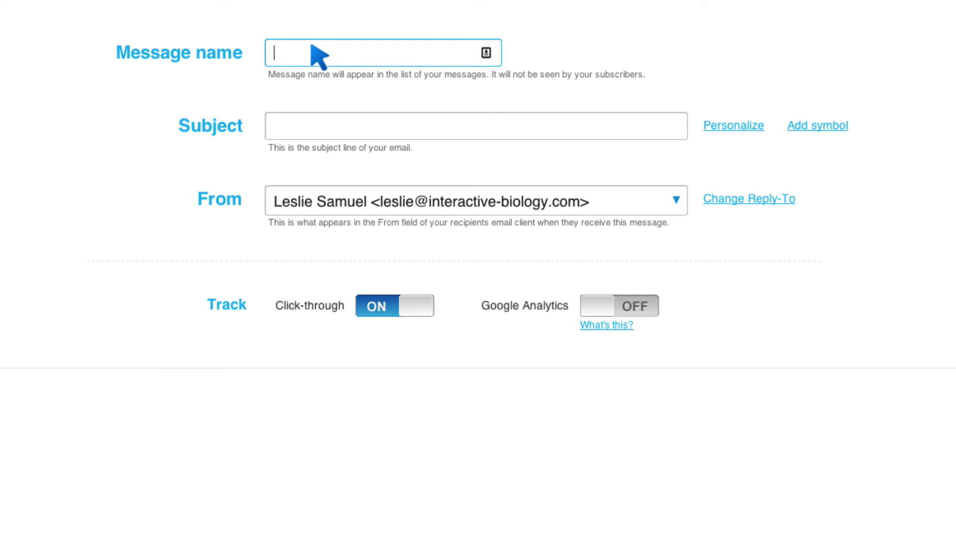
text(Make The Most)
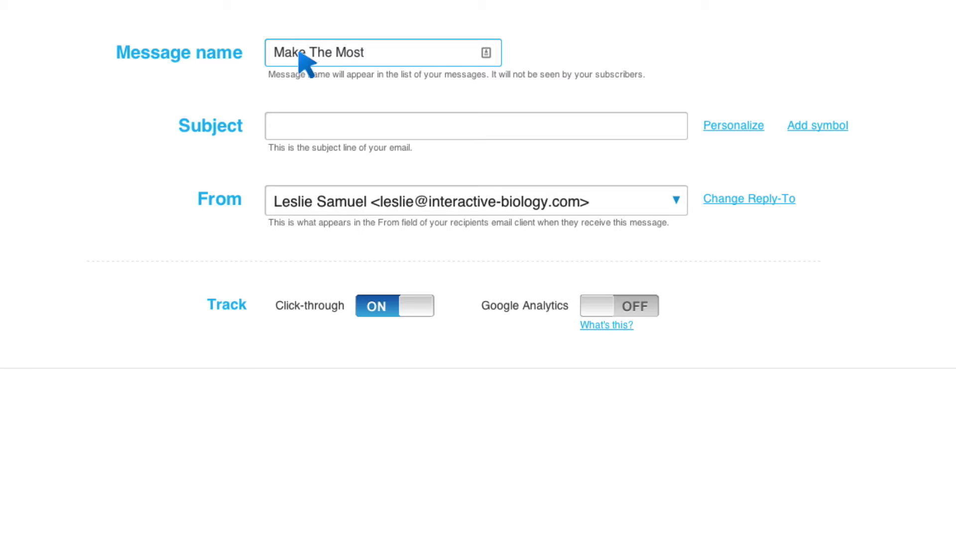
click(304, 119)
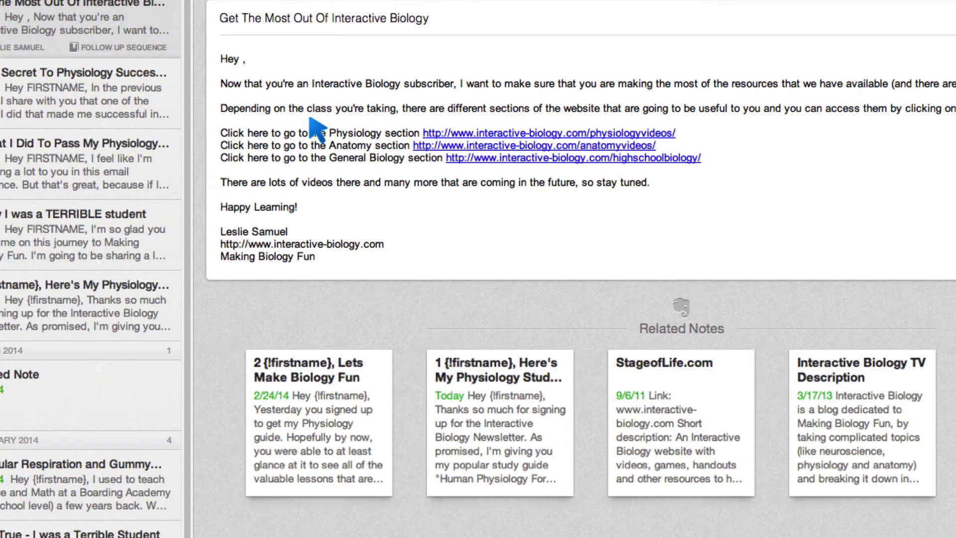
In Evernote, copy the note title 'Get The Most Out Of Interactive Biology'
drag(430, 17, 295, 9)
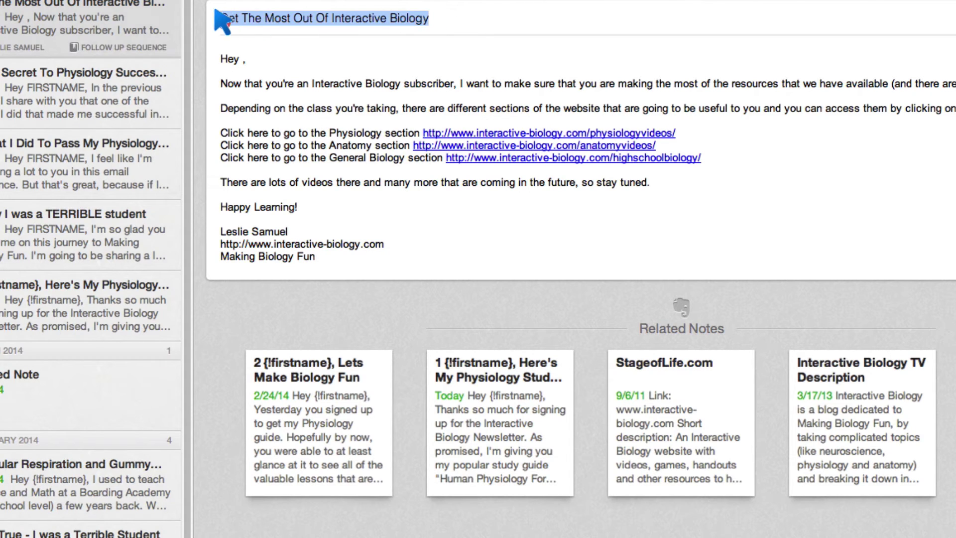
right_click(253, 18)
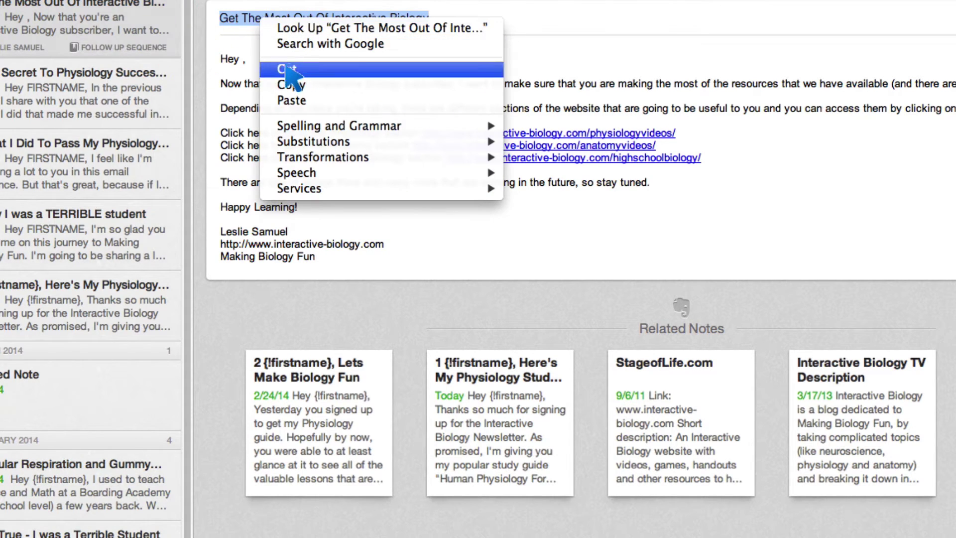
click(293, 85)
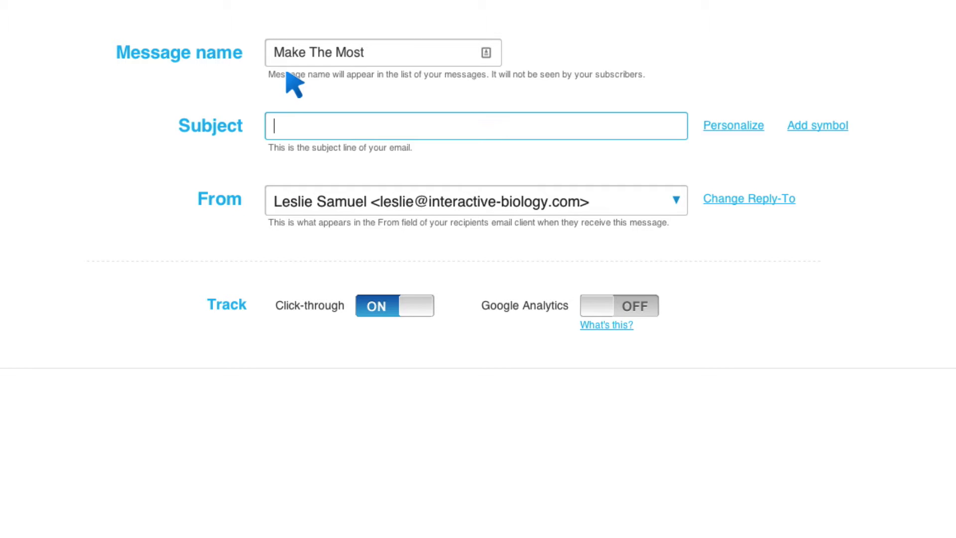
Paste 'Get The Most Out Of Interactive Biology' as the subject, enable Google Analytics, and save
right_click(285, 121)
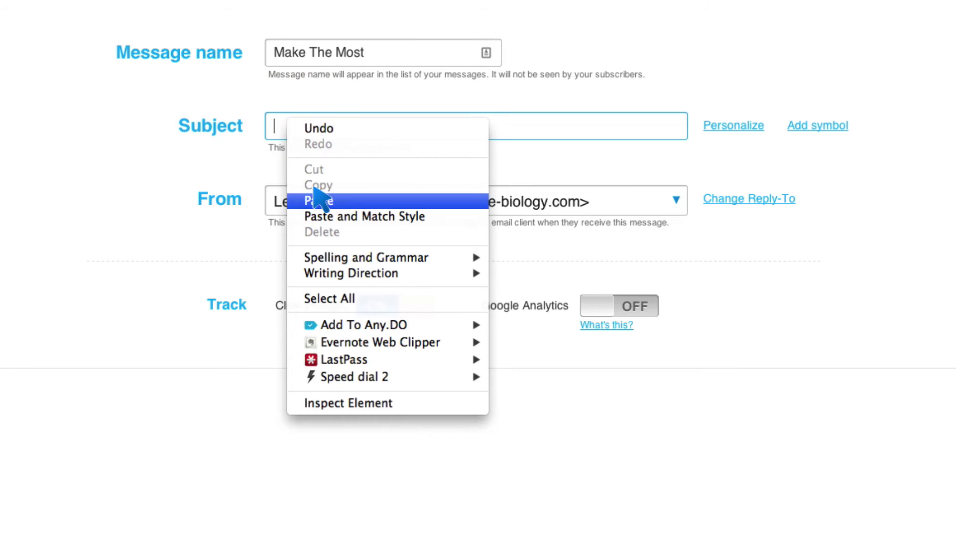
click(320, 201)
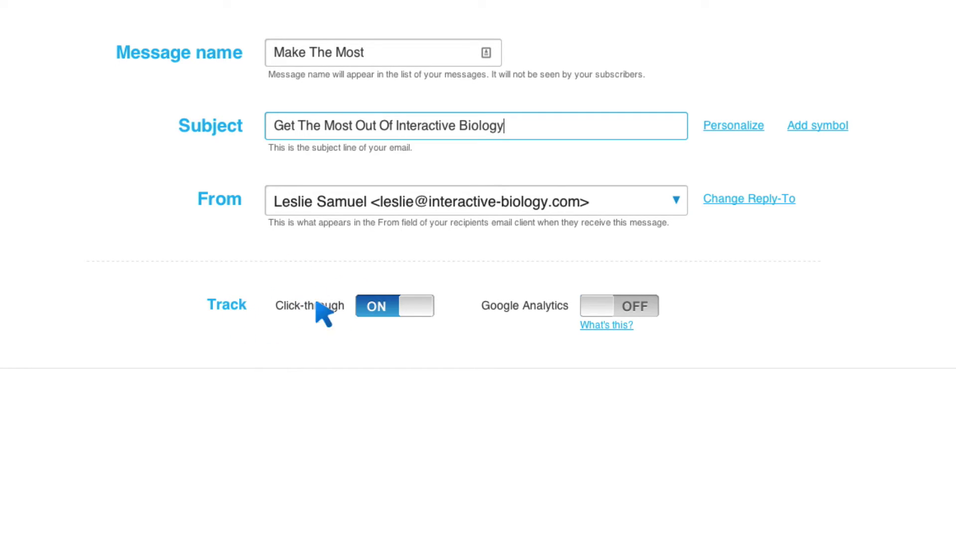
click(643, 304)
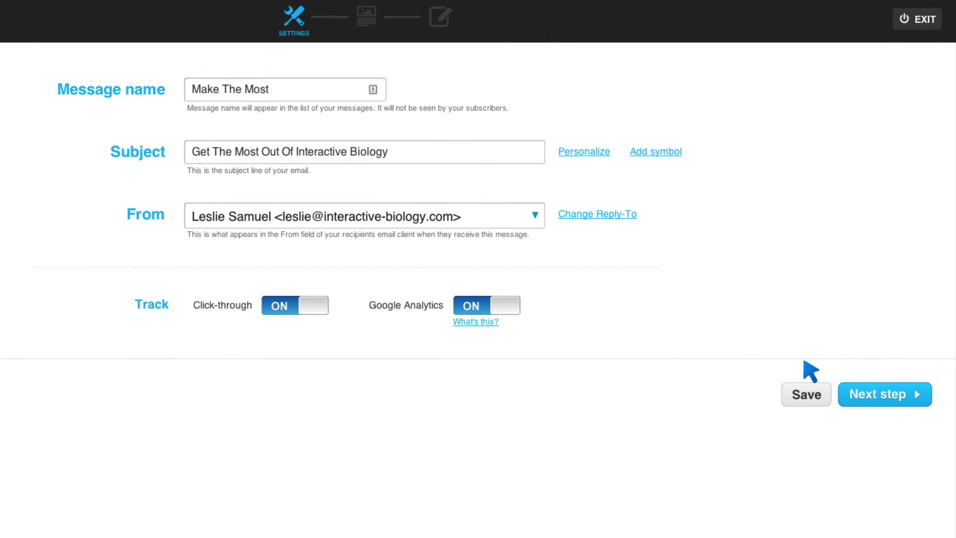
click(808, 396)
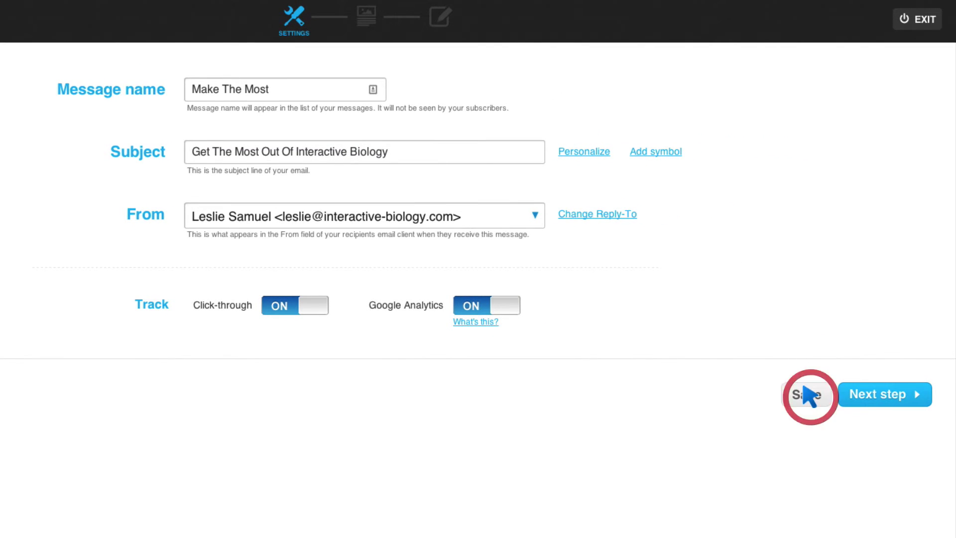
Go to the template step and choose the Blank template under Start from scratch
click(889, 396)
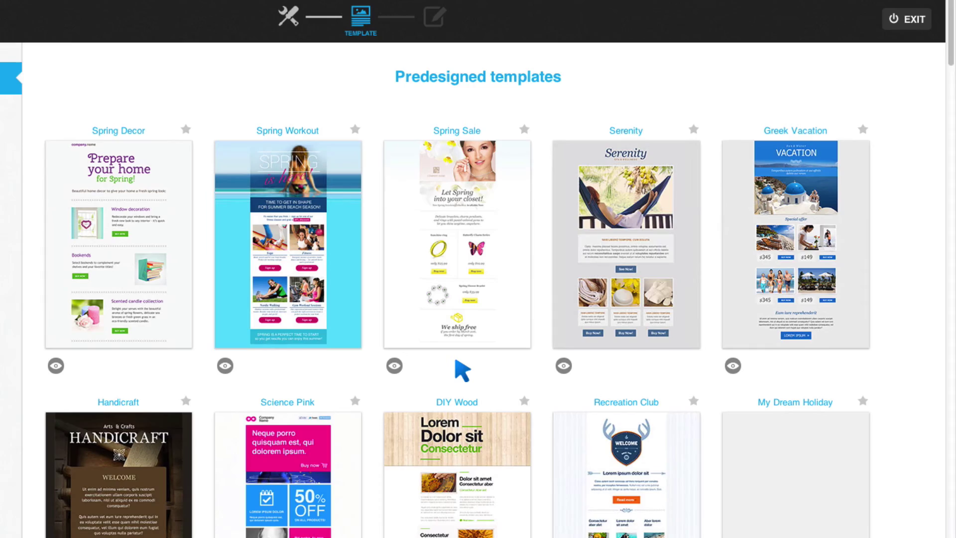
scroll(463, 370, down, 4)
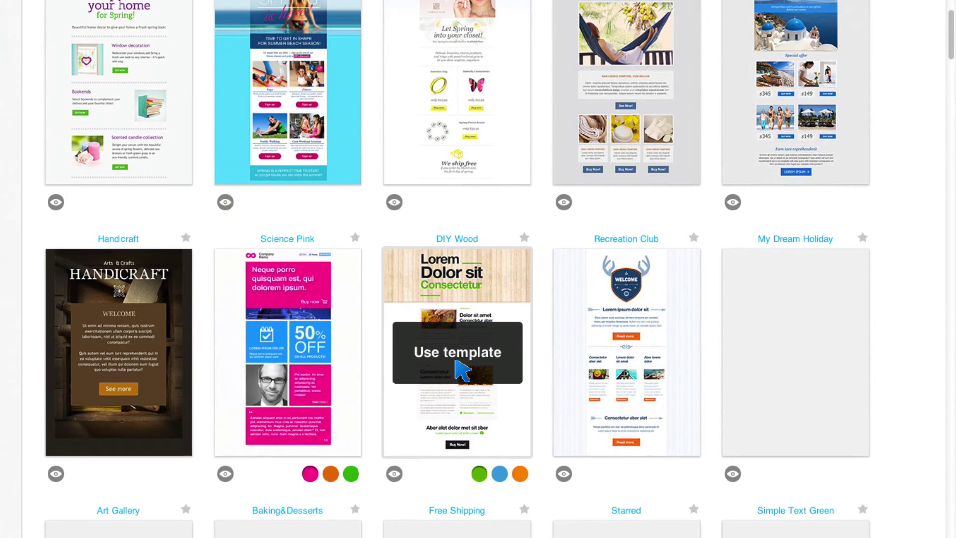
scroll(460, 371, down, 3)
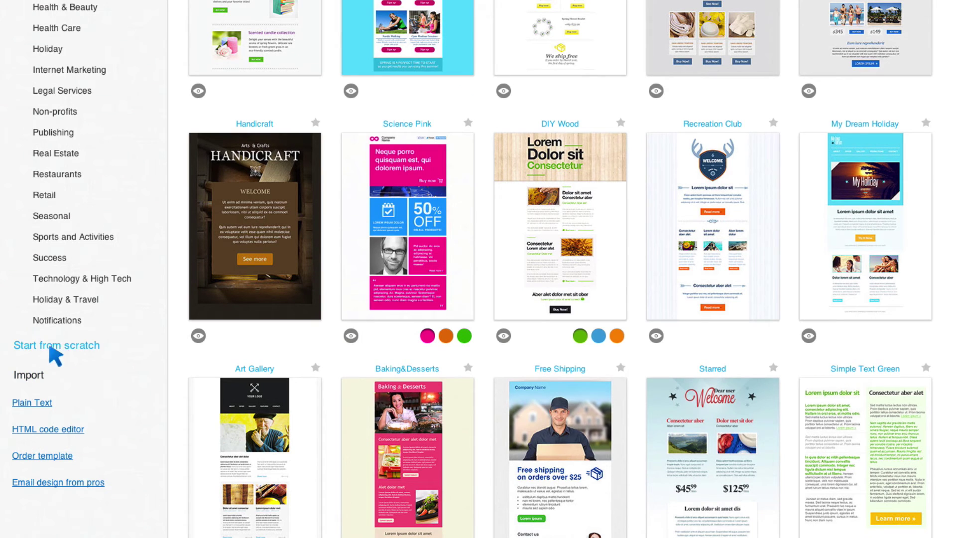
click(72, 341)
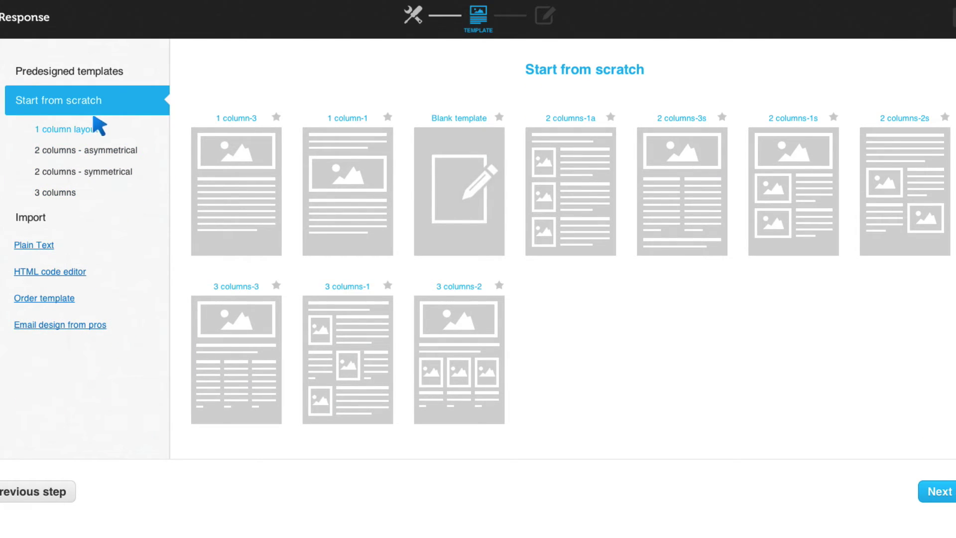
click(446, 160)
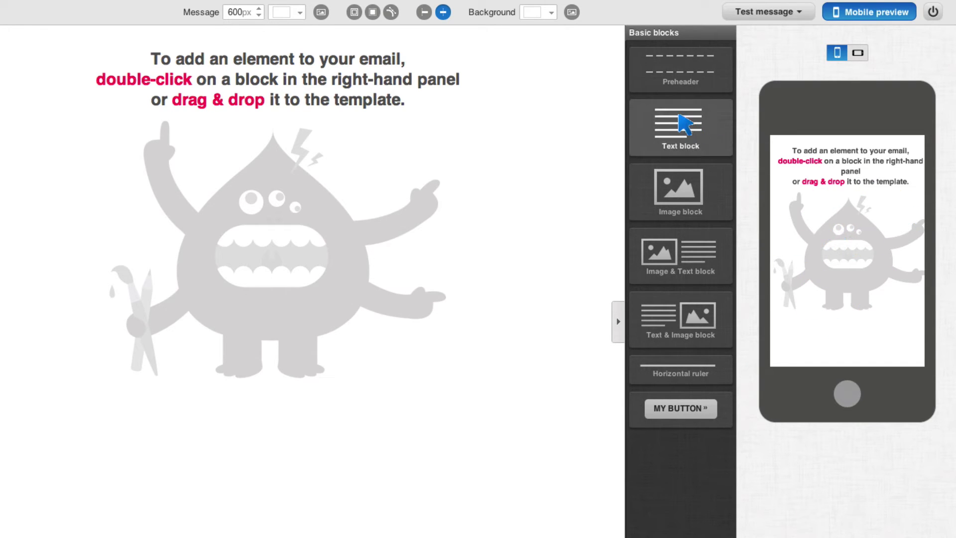
Drag a Text block into the email and delete its lorem ipsum placeholder
drag(684, 123, 232, 80)
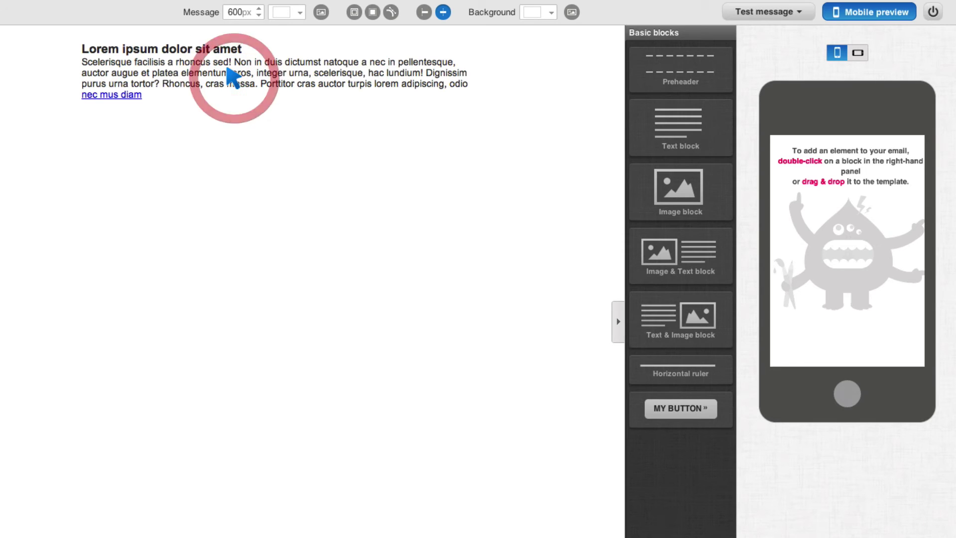
click(159, 90)
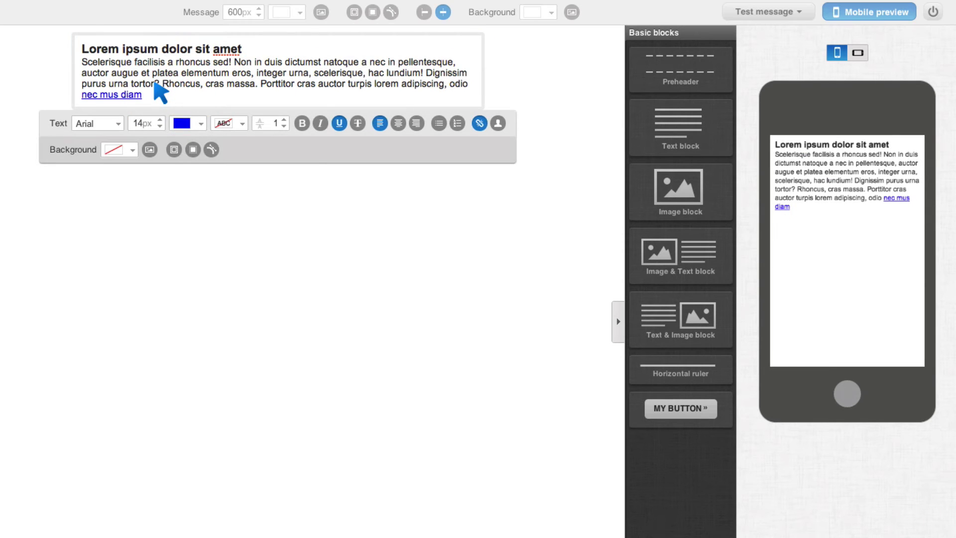
right_click(161, 92)
click(148, 92)
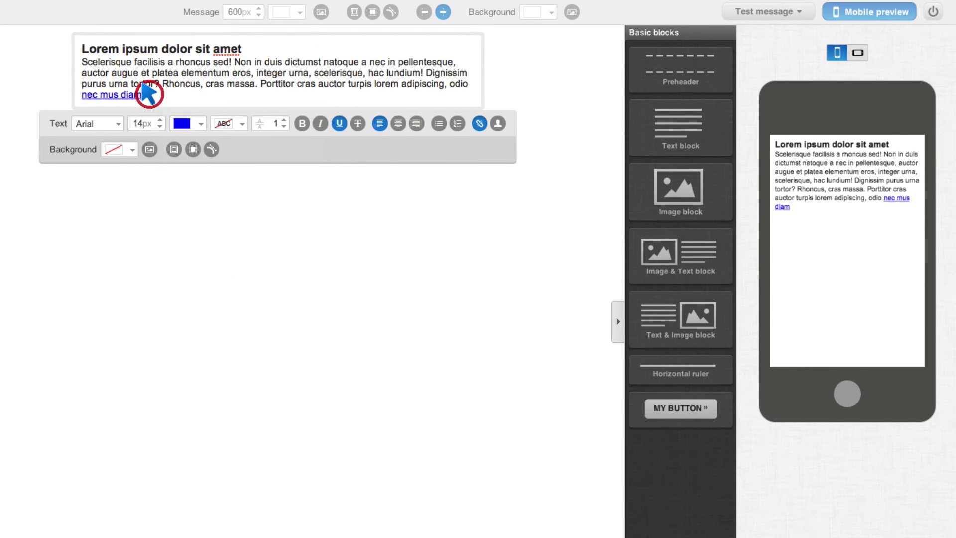
drag(145, 94, 76, 44)
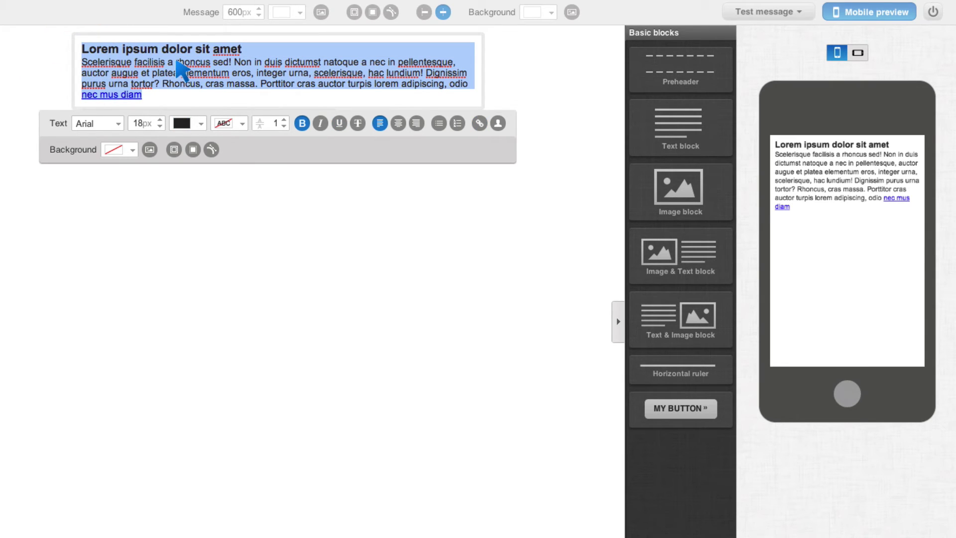
key(BackSpace)
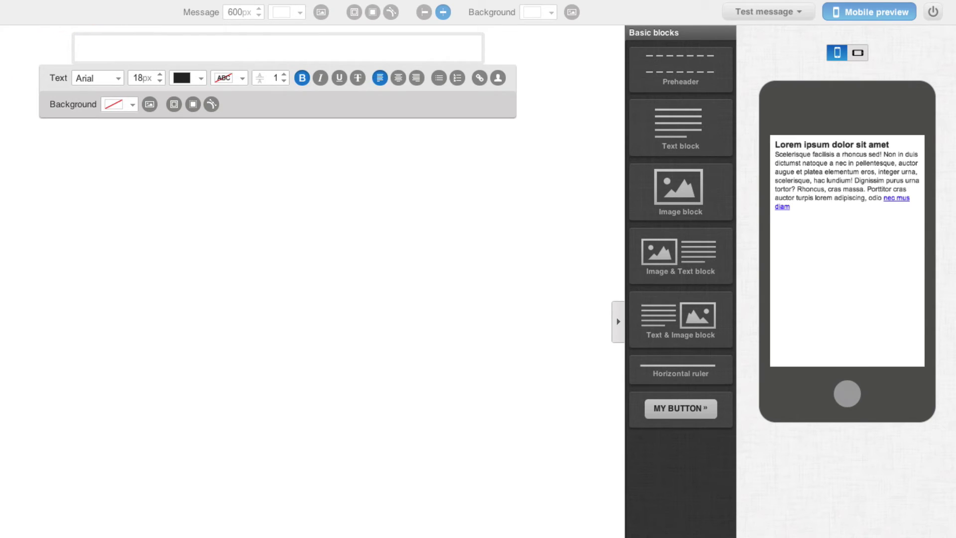
Copy the full Evernote note body and return to the GetResponse editor
key(super+Tab)
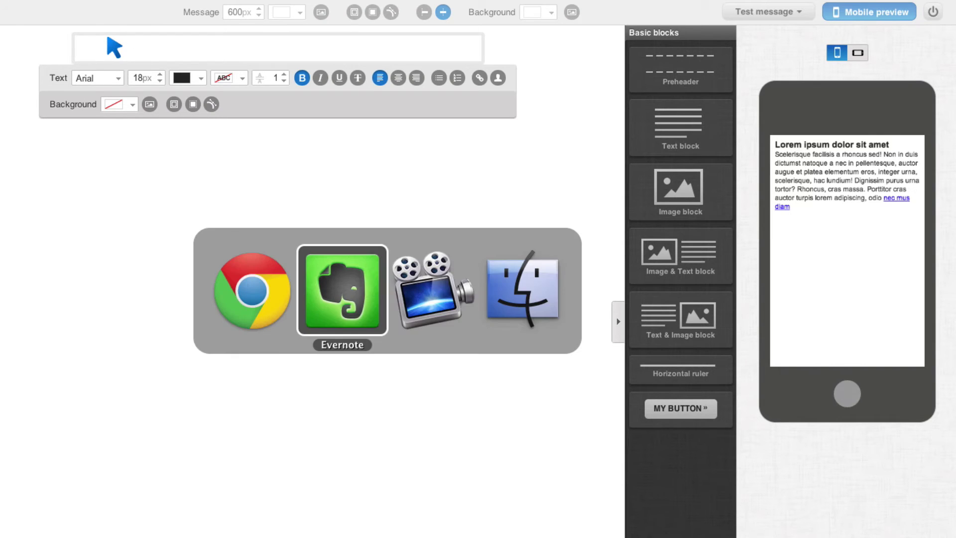
drag(255, 258, 179, 96)
right_click(180, 98)
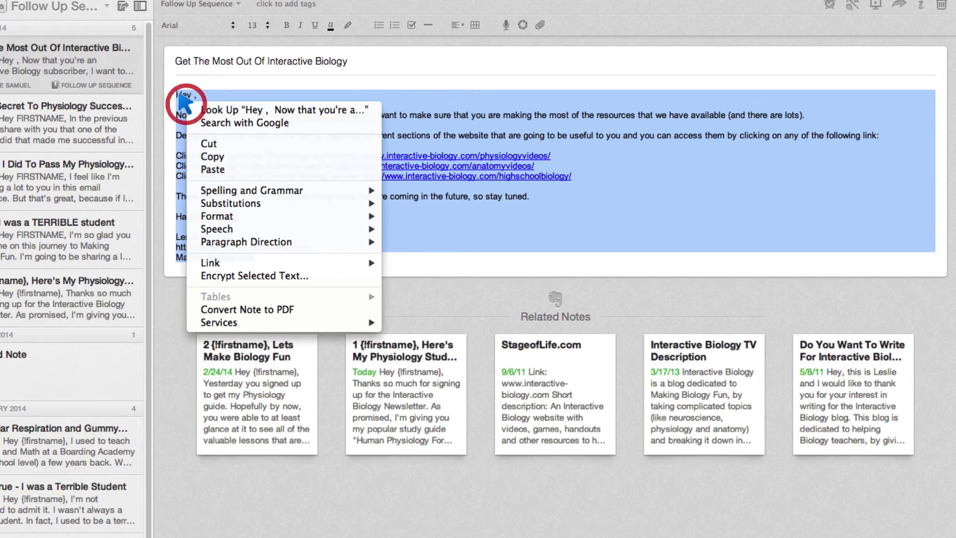
click(215, 158)
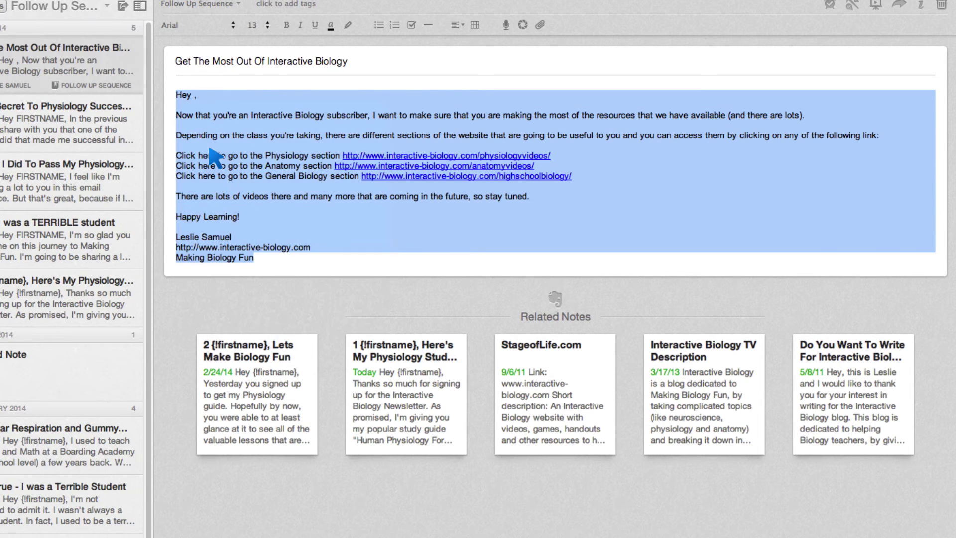
key(super+Tab)
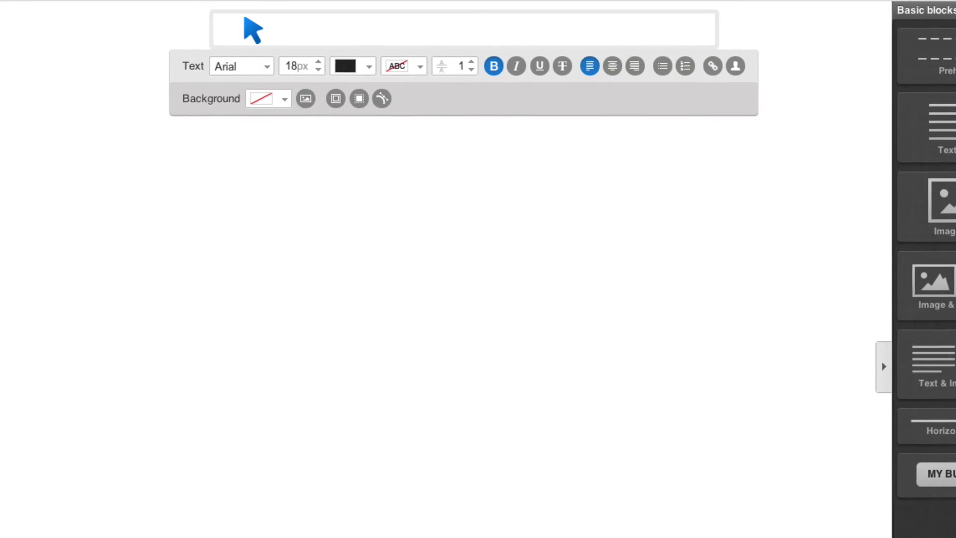
Paste the note text into the block and insert [[firstname]] after 'Hey'
right_click(195, 35)
click(242, 111)
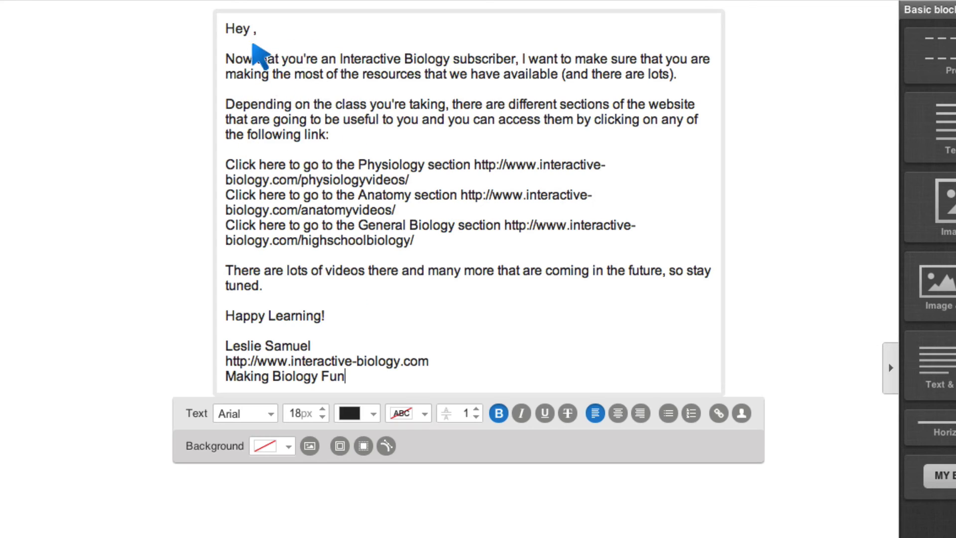
click(249, 25)
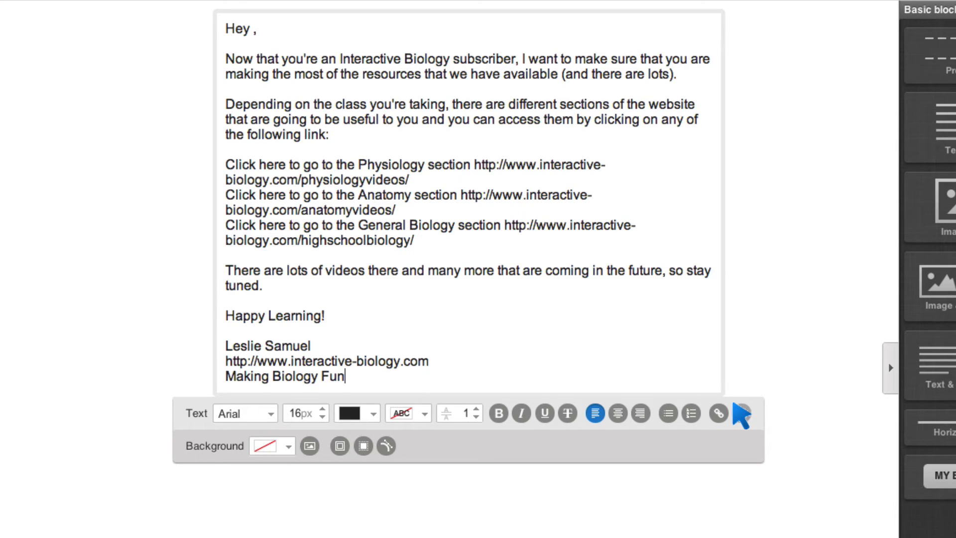
click(736, 406)
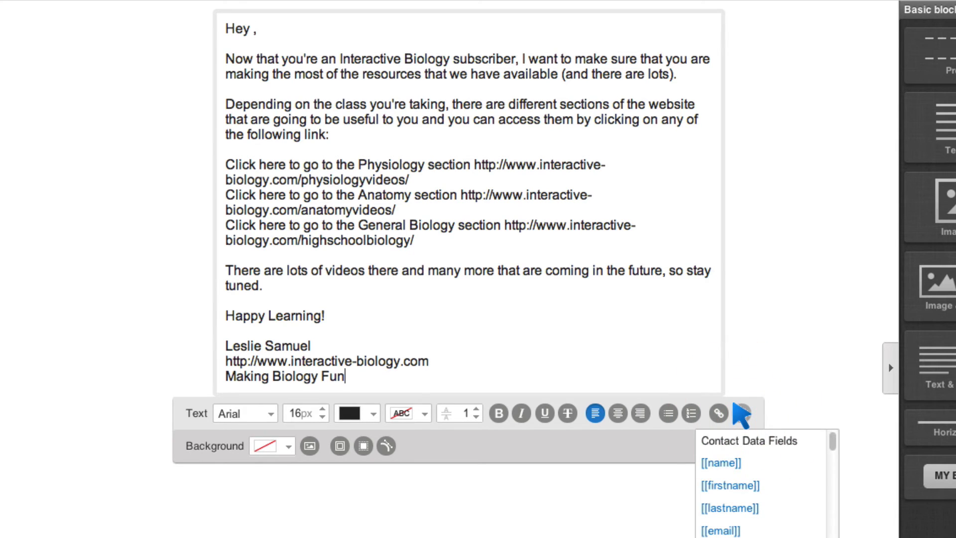
click(737, 485)
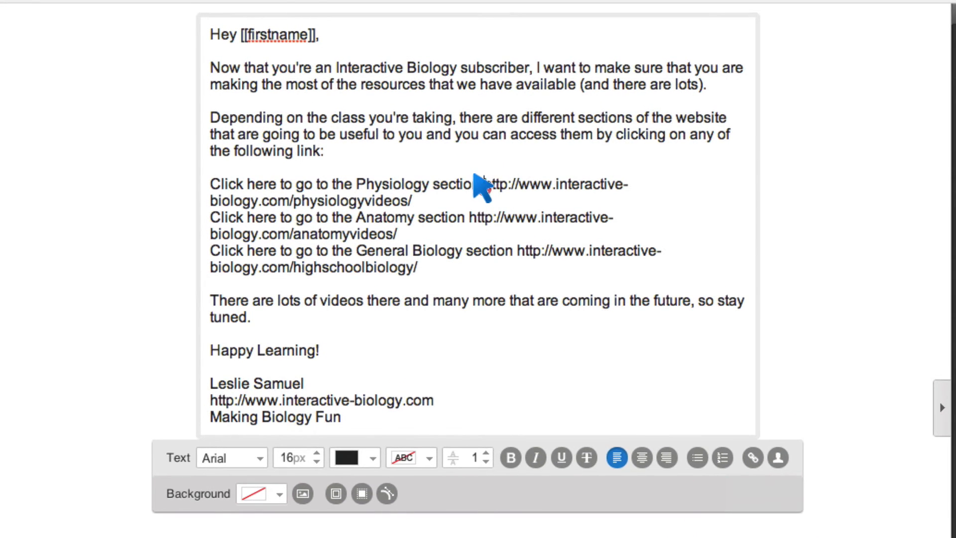
Cut the Physiology URL and make the Physiology line a titled link to it
drag(484, 185, 475, 205)
right_click(526, 179)
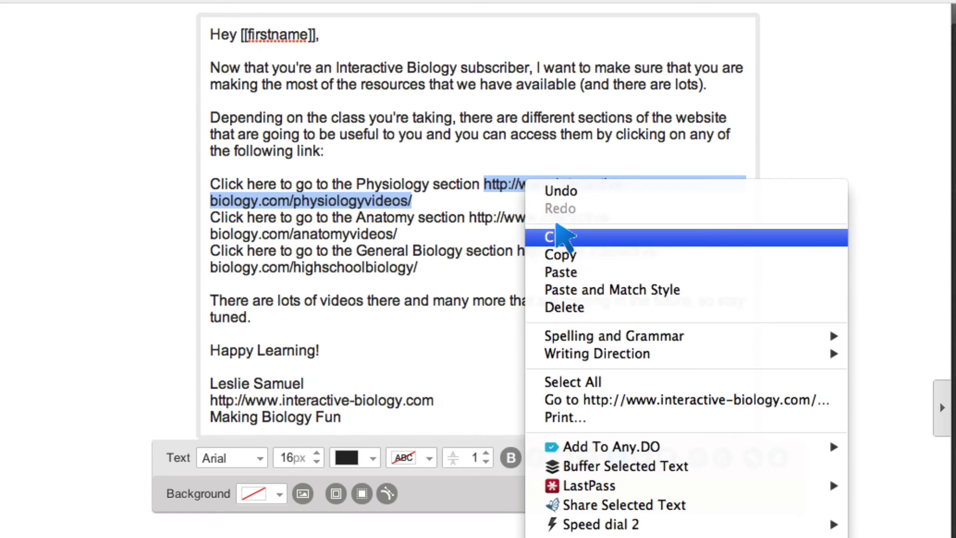
click(563, 236)
drag(482, 185, 208, 166)
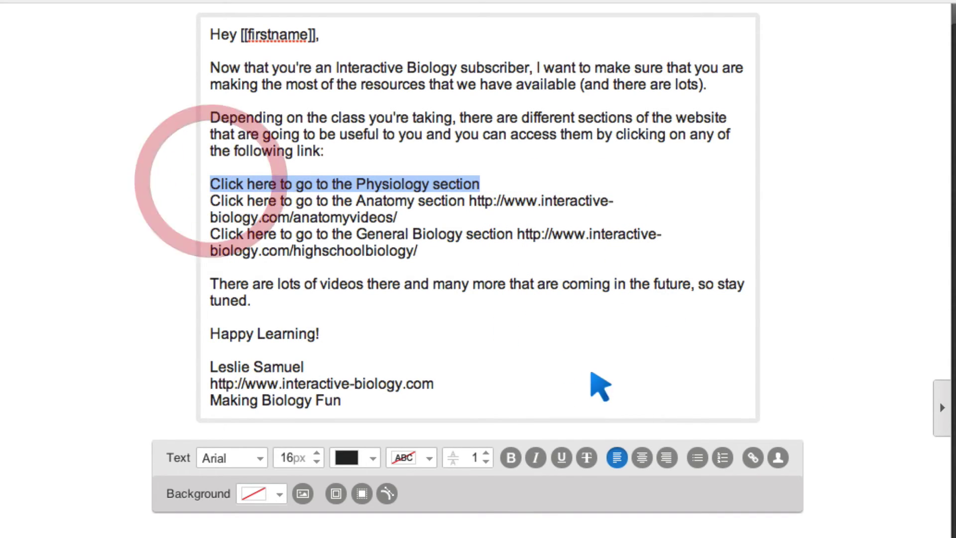
click(753, 457)
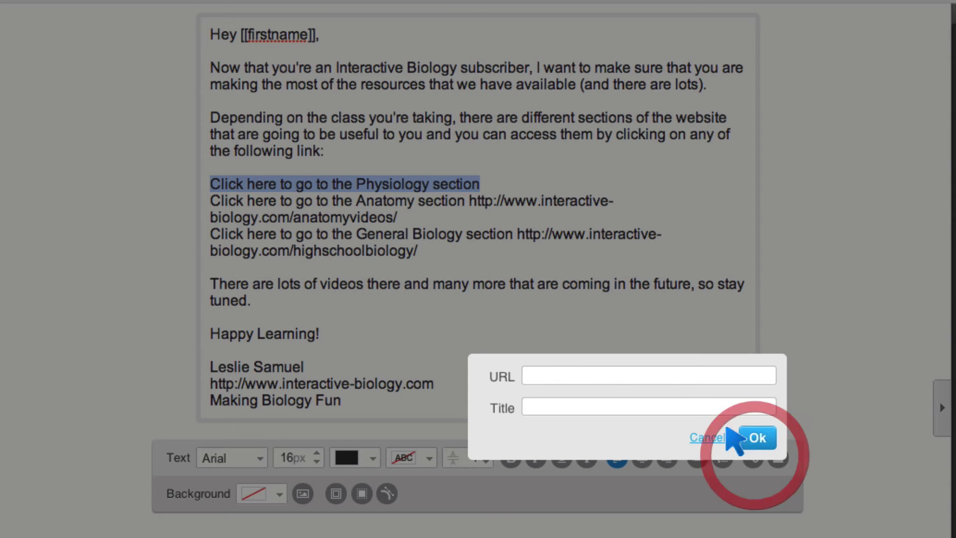
right_click(623, 376)
click(656, 462)
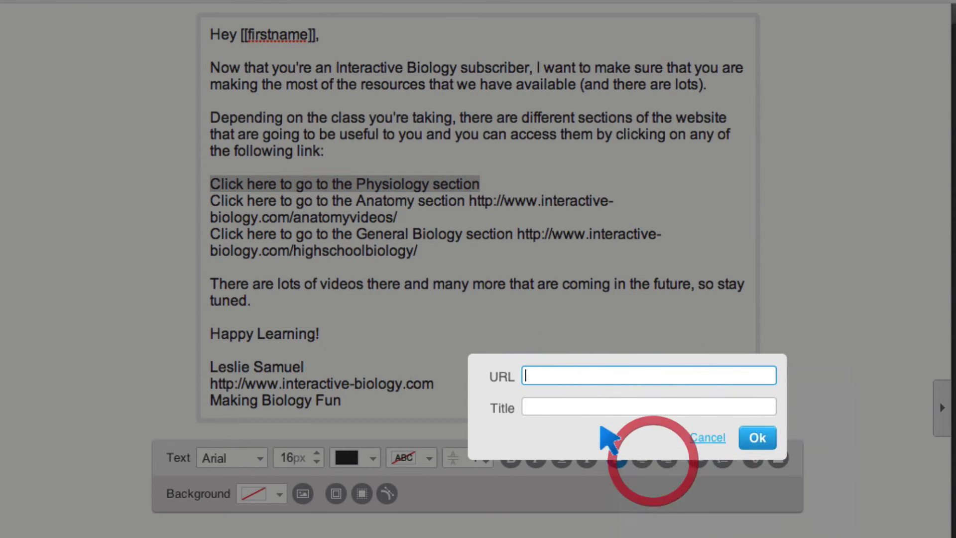
click(547, 406)
text(Physiology)
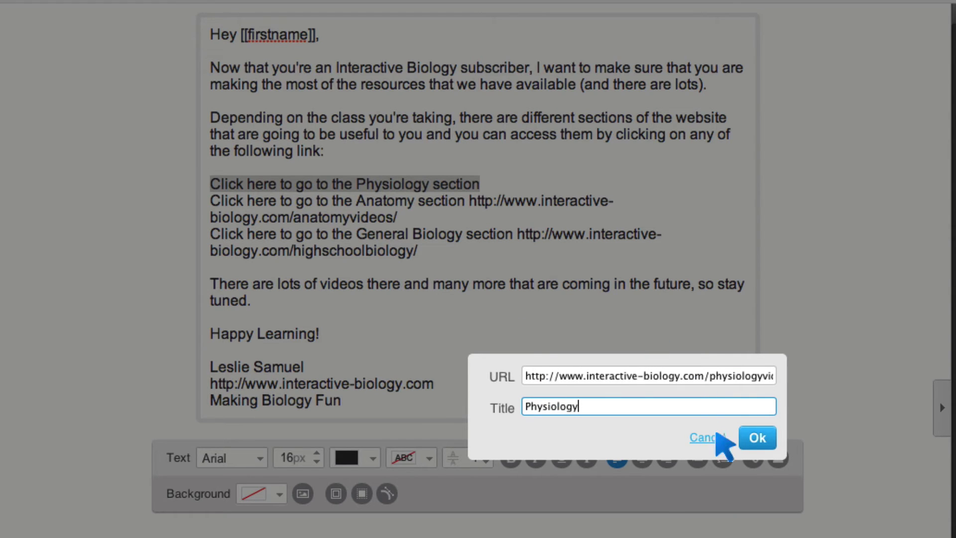
click(757, 438)
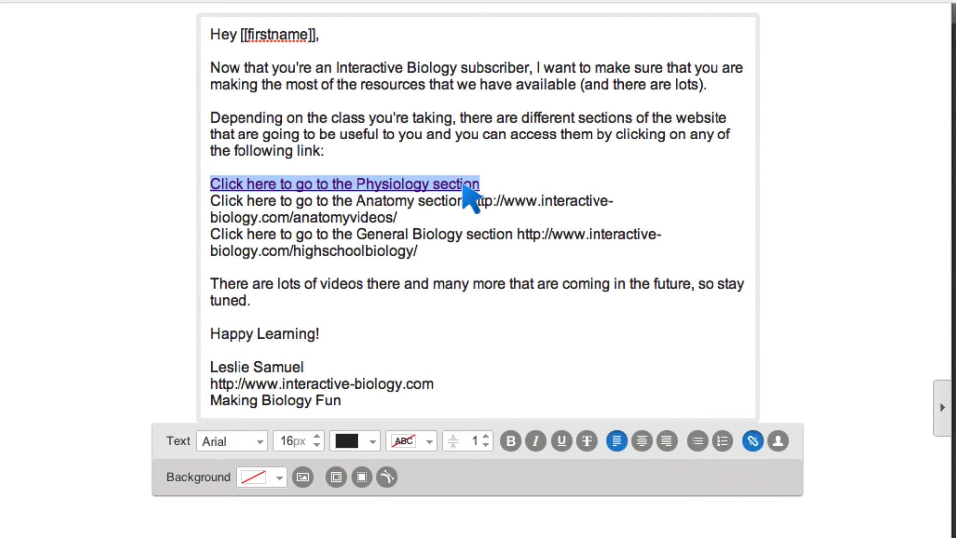
Cut the Anatomy URL and turn the Anatomy line into a titled link to it
drag(469, 201, 399, 217)
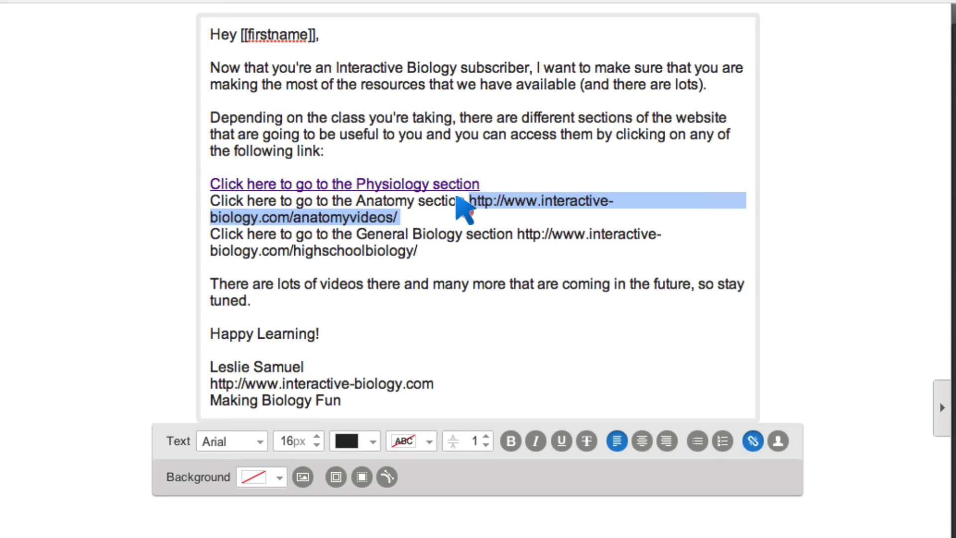
right_click(371, 204)
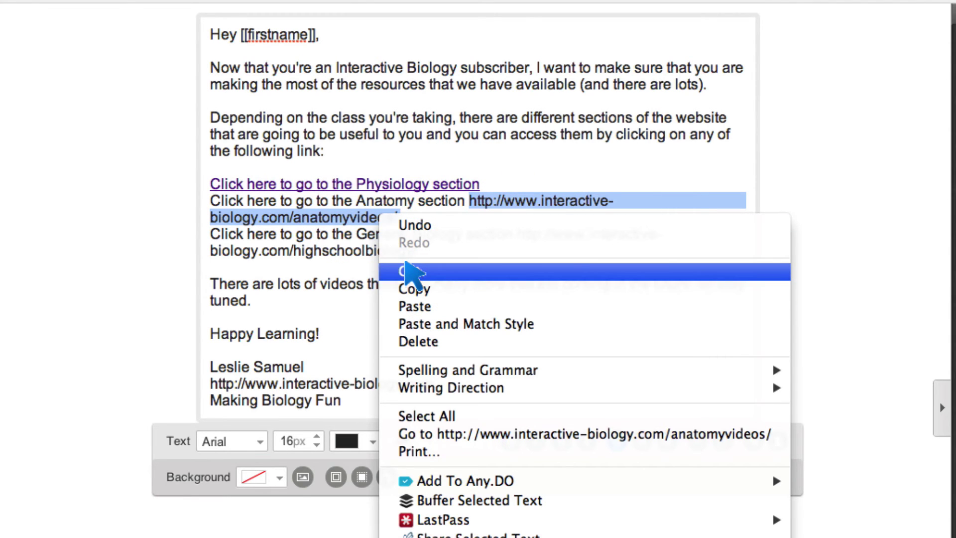
click(411, 272)
drag(459, 202, 210, 200)
right_click(247, 205)
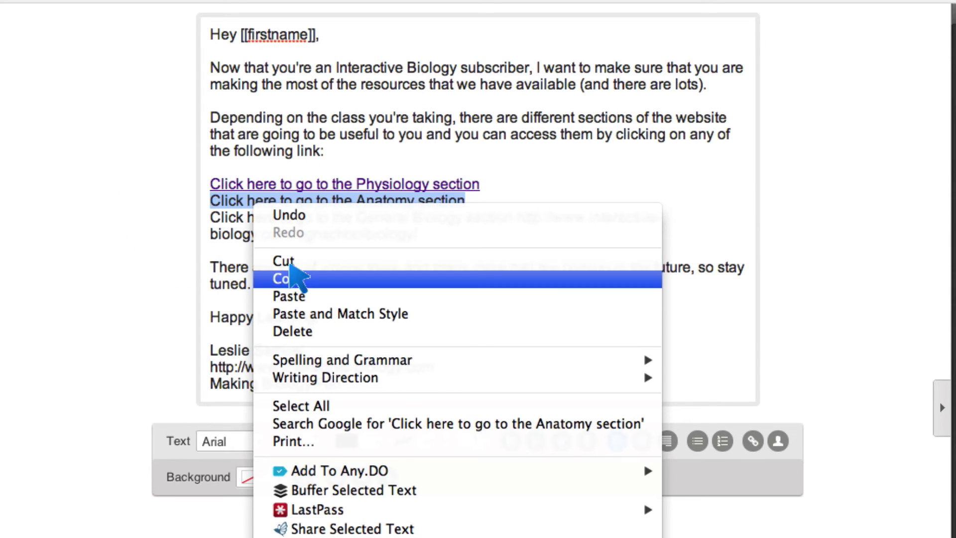
click(235, 204)
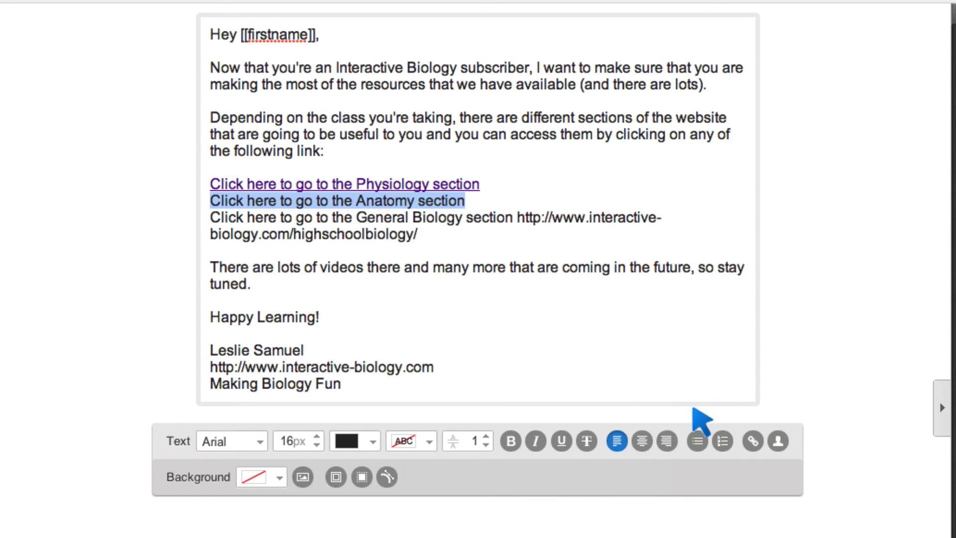
click(753, 441)
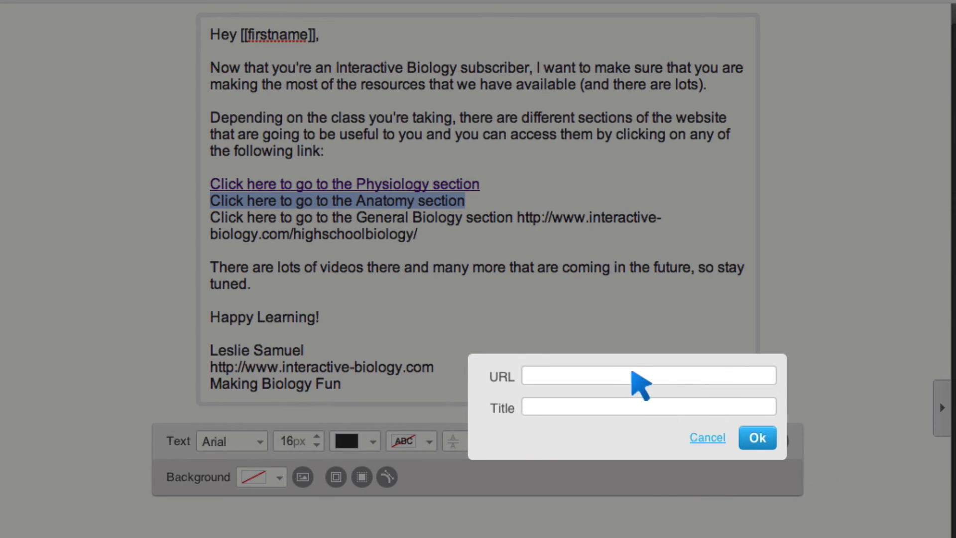
click(619, 371)
right_click(620, 369)
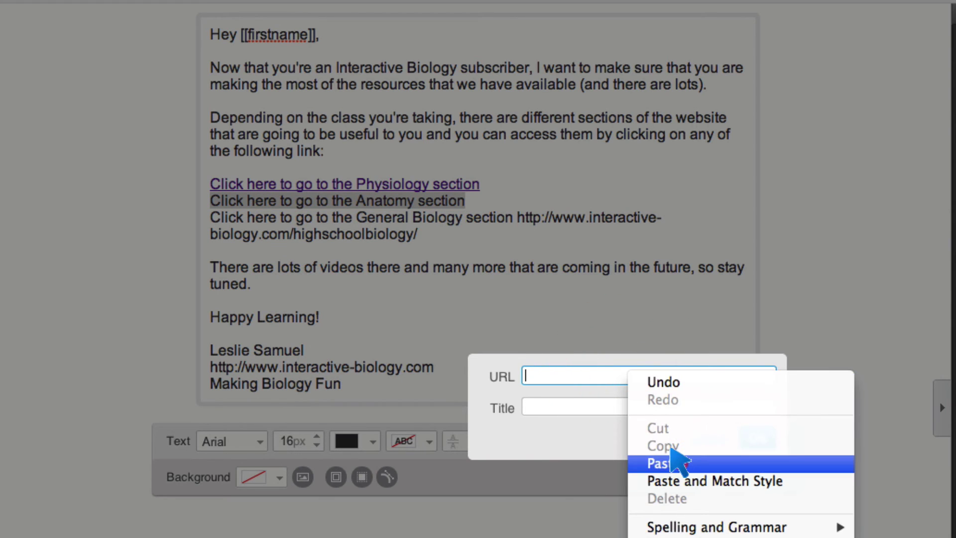
click(678, 461)
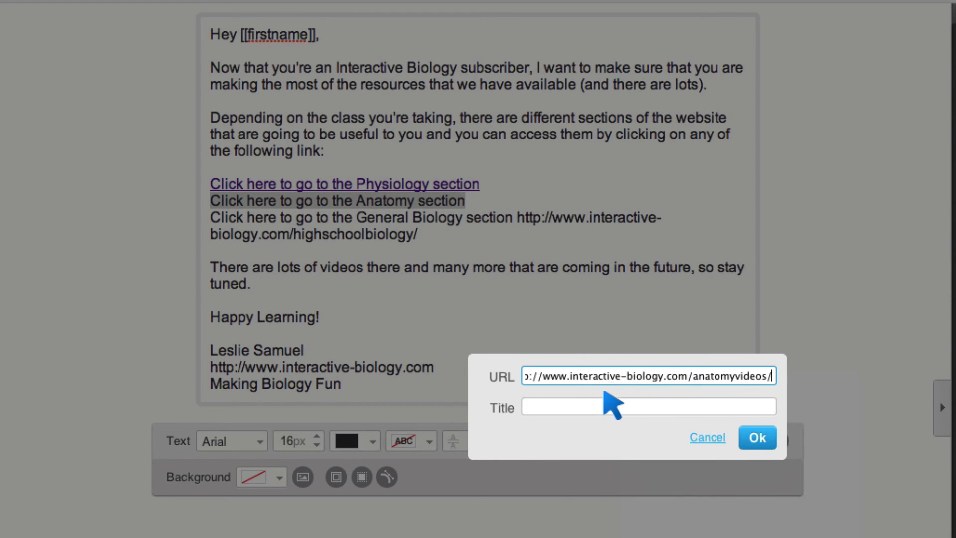
click(605, 408)
text(Anatomy)
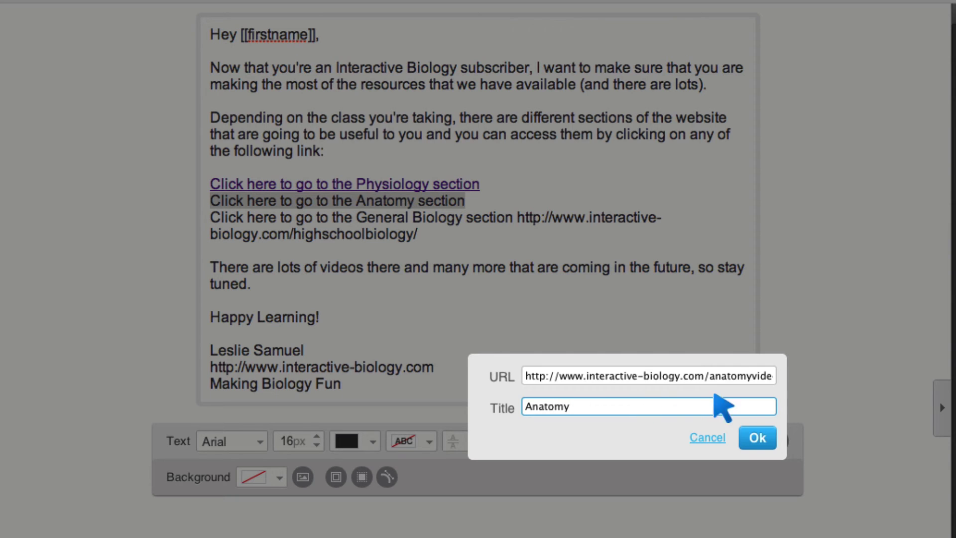
click(759, 438)
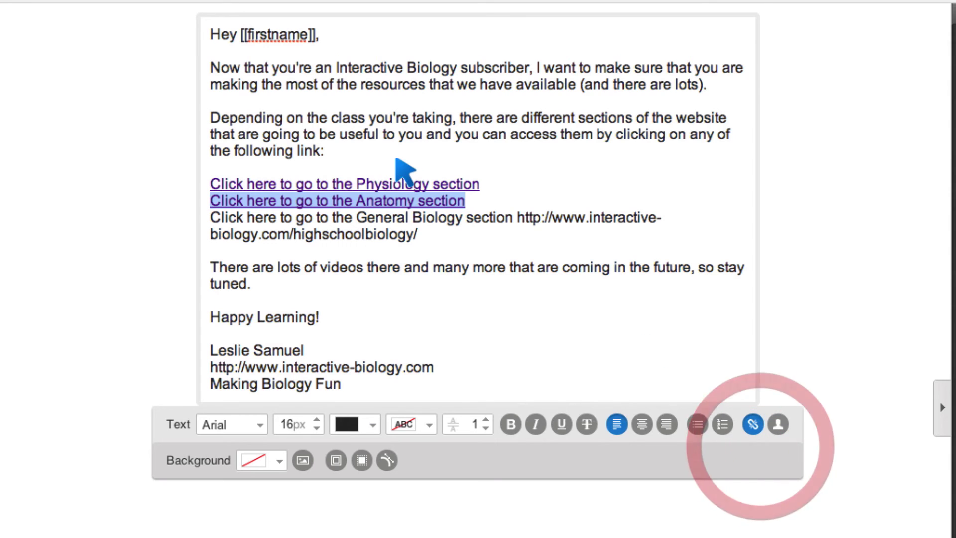
click(509, 203)
Cut the General Biology URL and link the General Biology line to it
drag(517, 218, 463, 226)
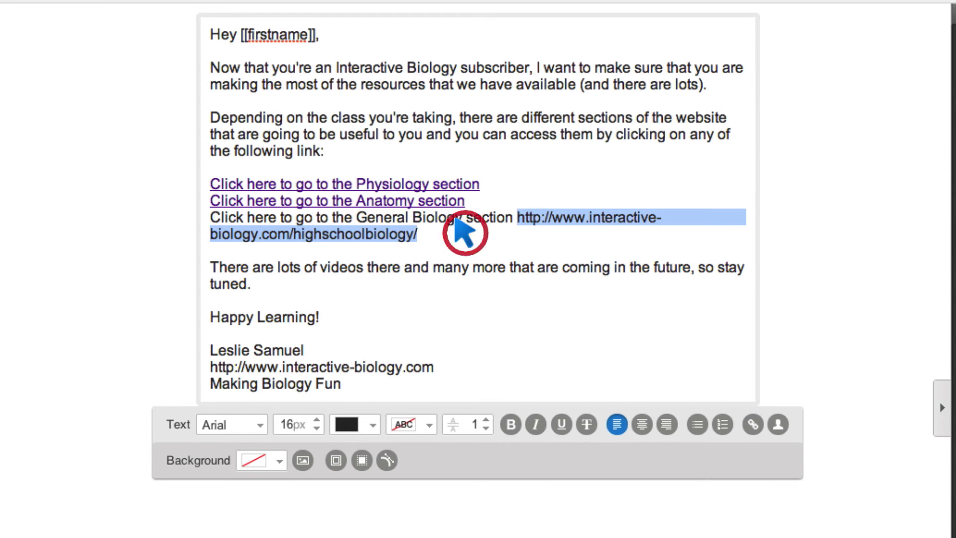
right_click(368, 224)
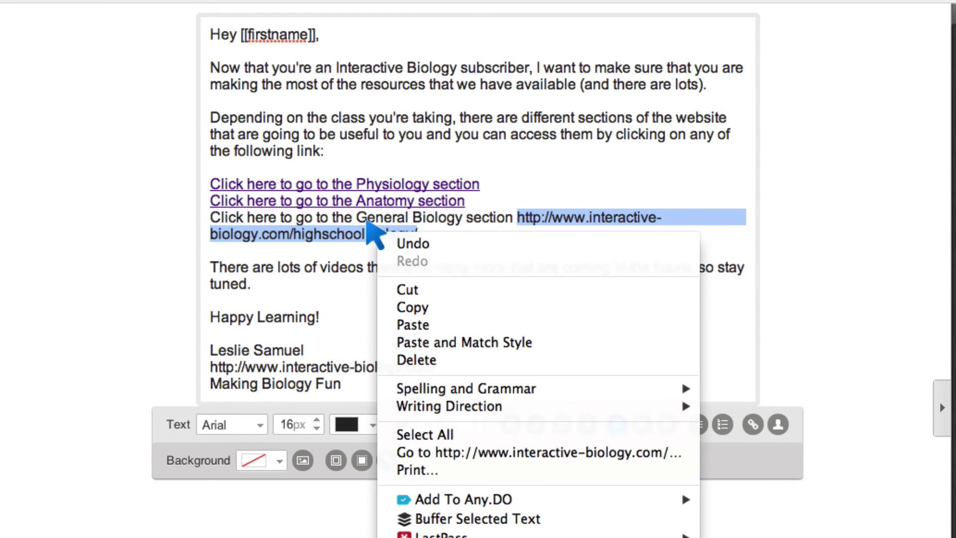
click(416, 277)
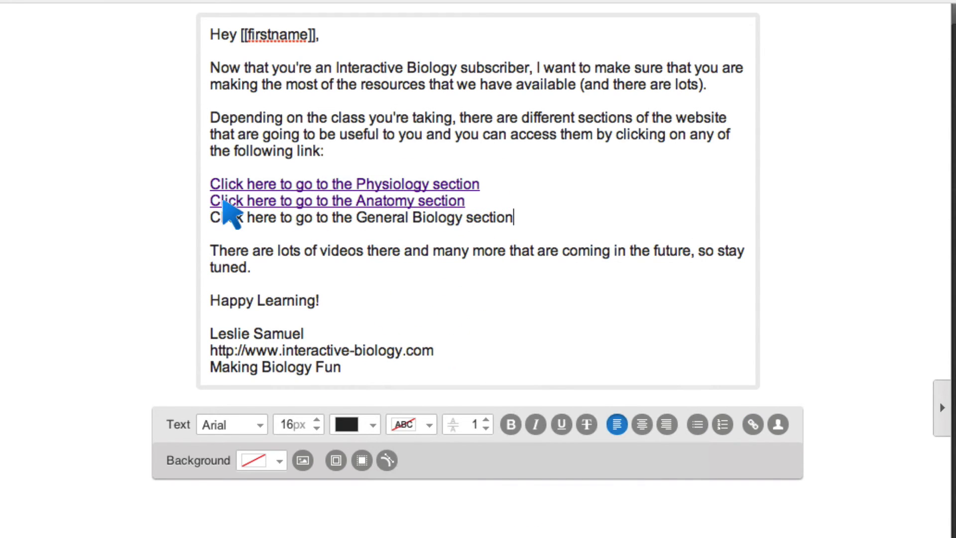
shift+click(204, 212)
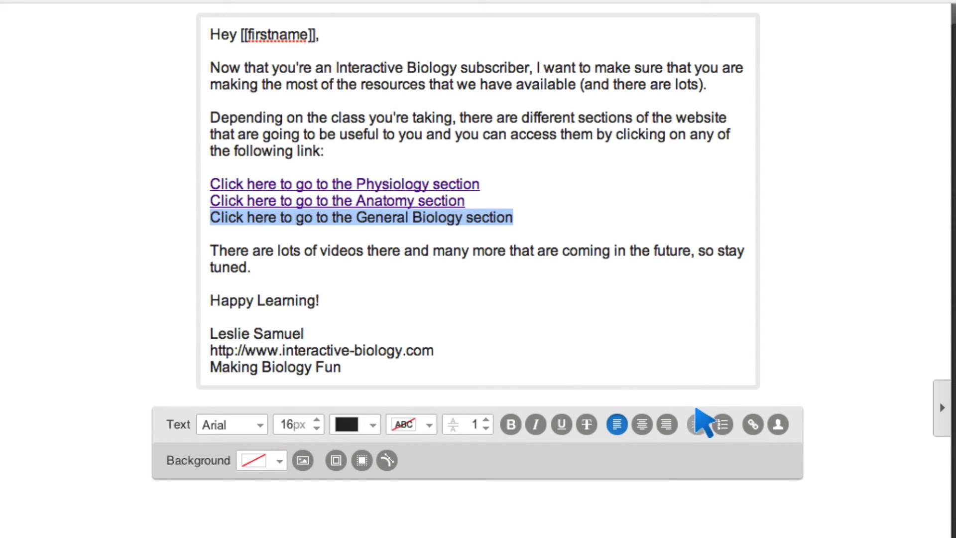
click(752, 423)
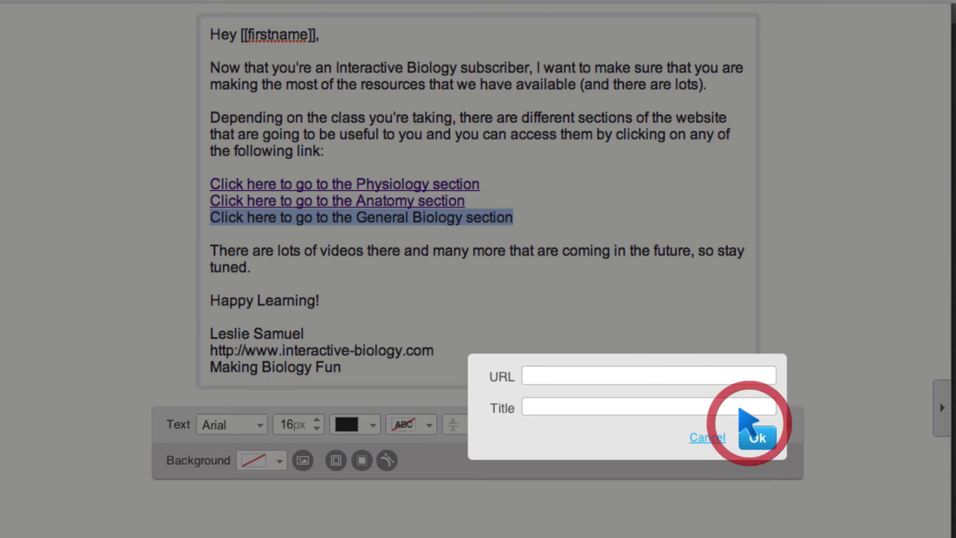
right_click(634, 371)
click(672, 461)
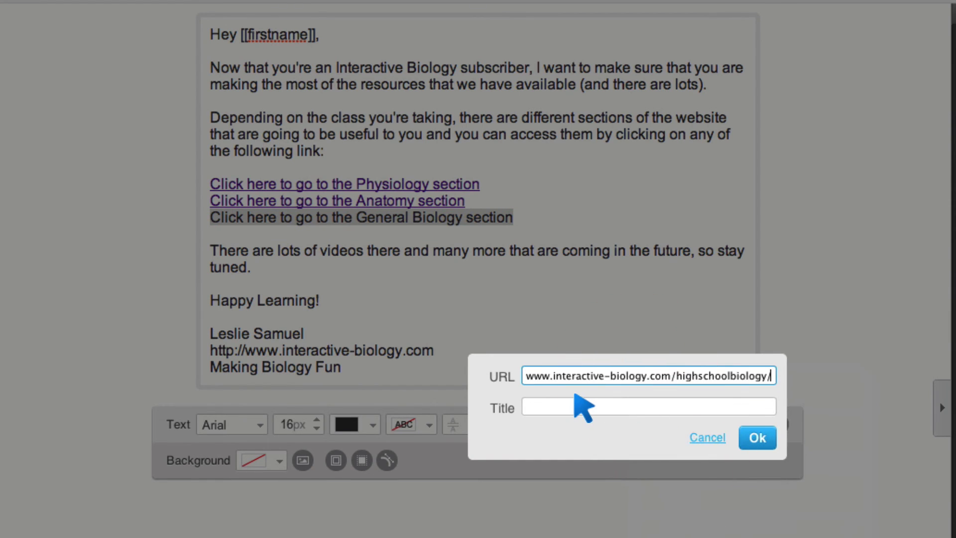
click(576, 406)
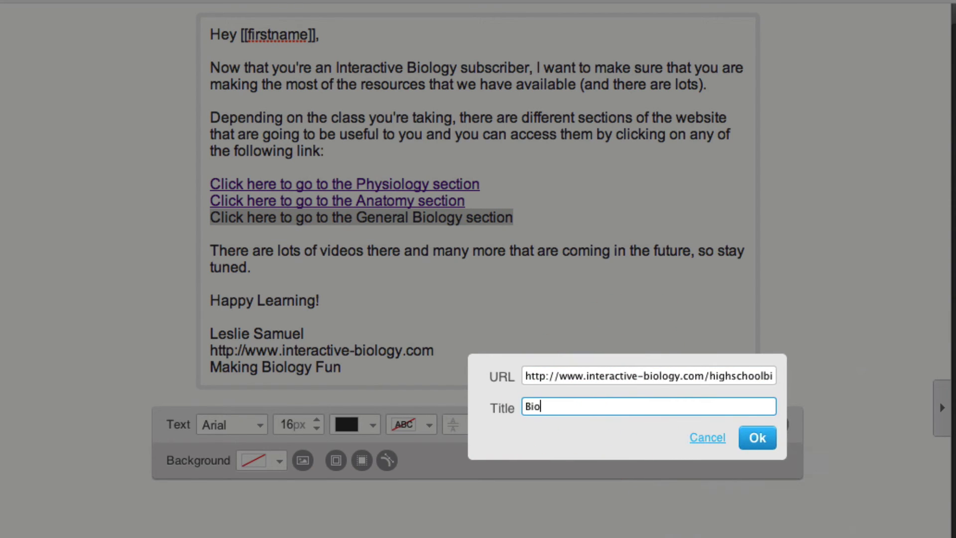
click(758, 438)
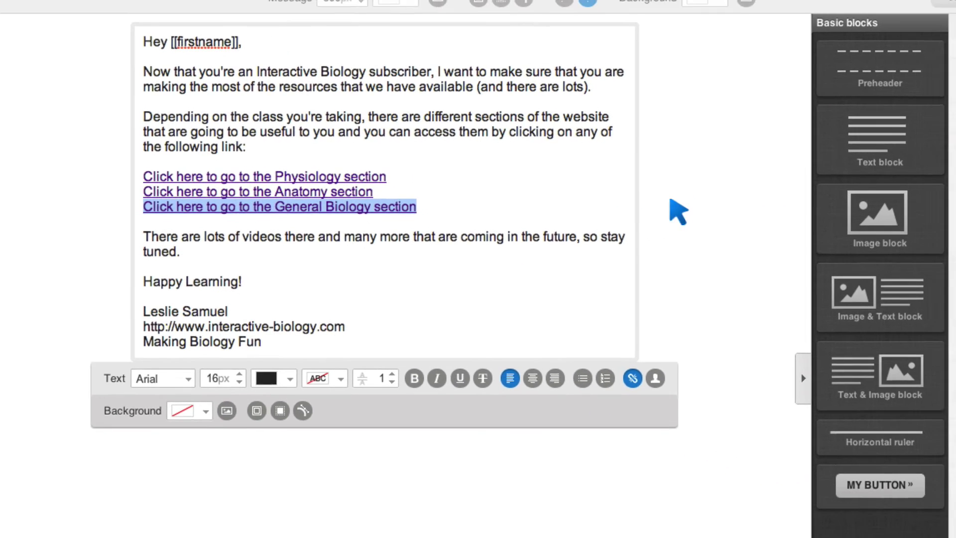
Save the Make The Most email as a draft and proceed to its autoresponder settings
click(573, 192)
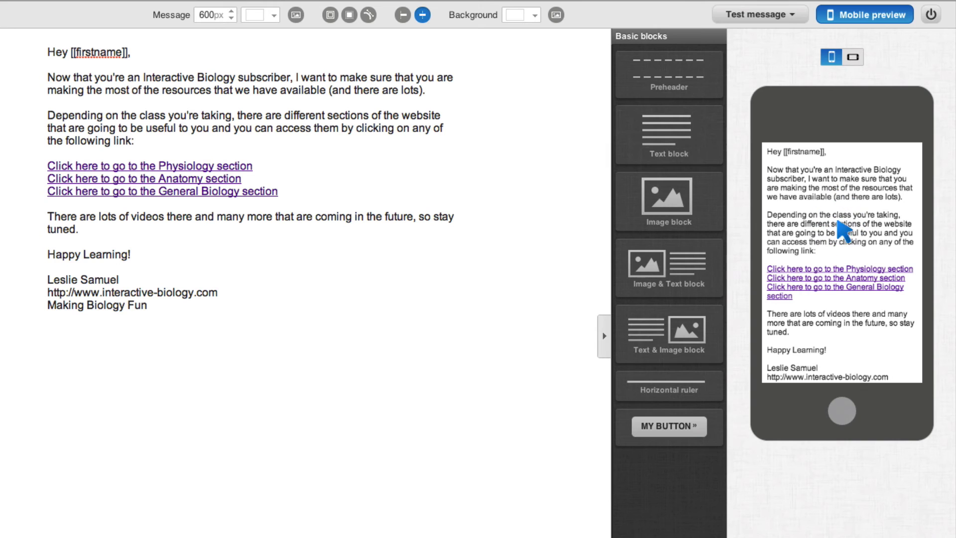
scroll(838, 256, down, 1)
scroll(839, 256, up, 1)
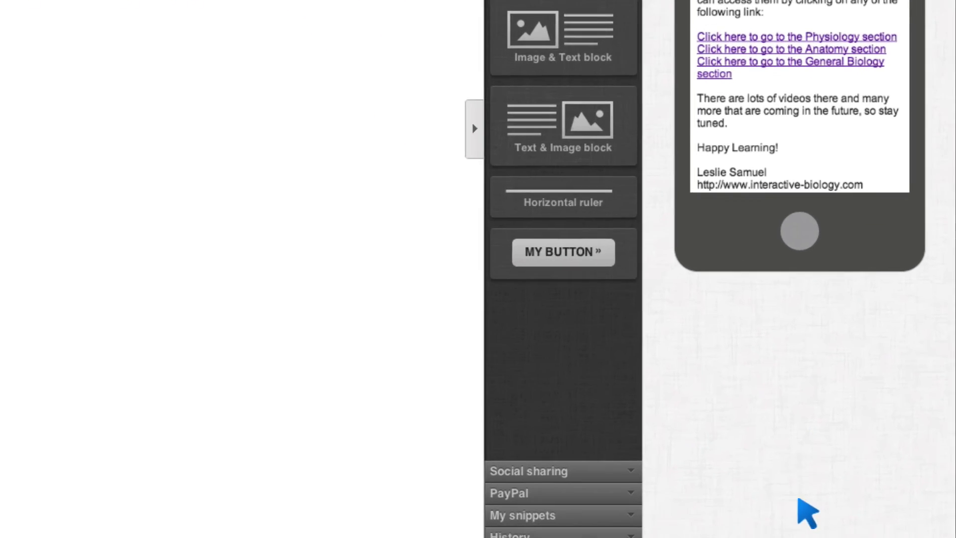
click(736, 522)
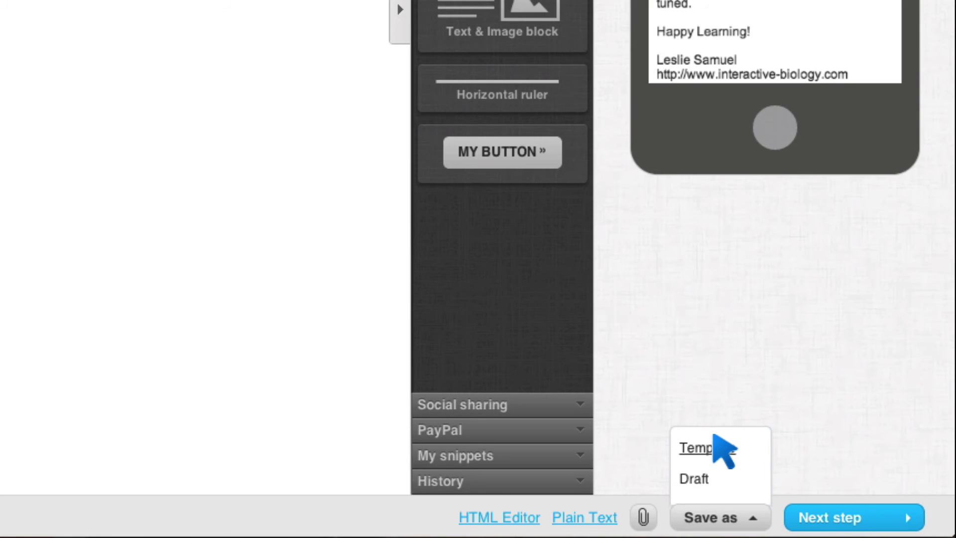
click(690, 475)
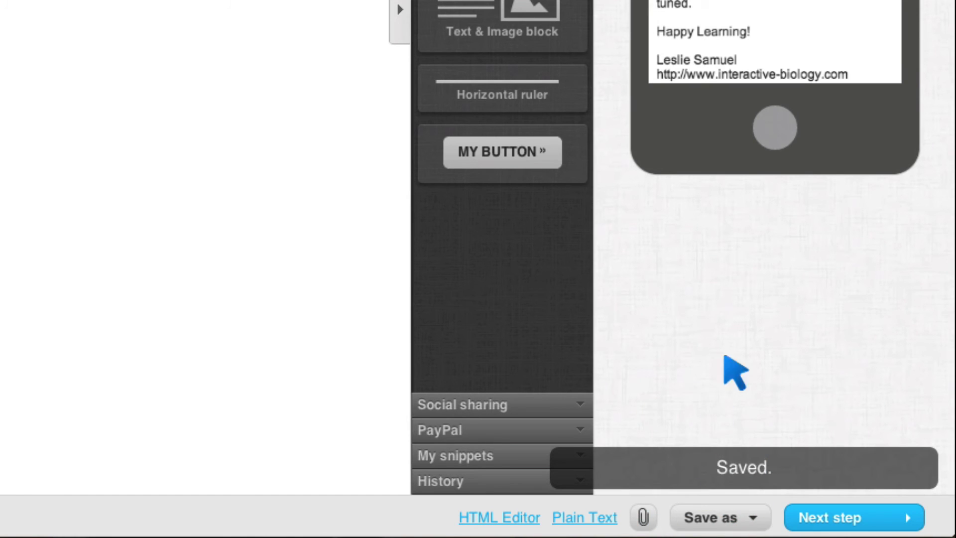
click(844, 515)
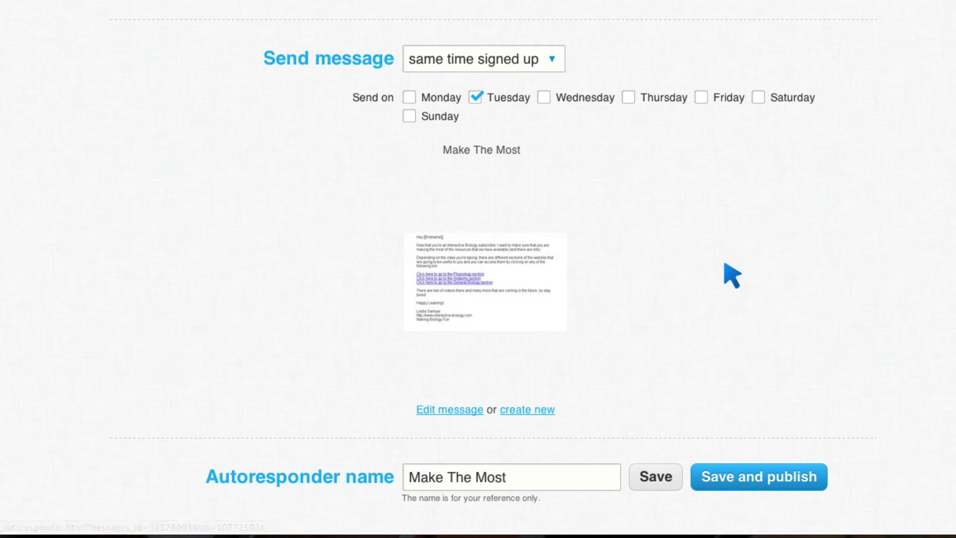
Publish the Make The Most autoresponder so it is scheduled on day 7
click(757, 478)
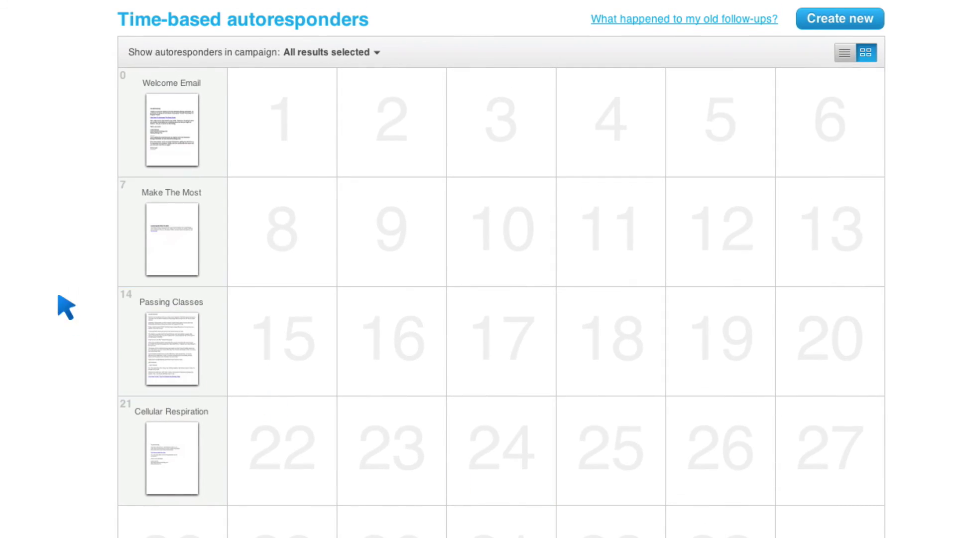
mouse_move(156, 230)
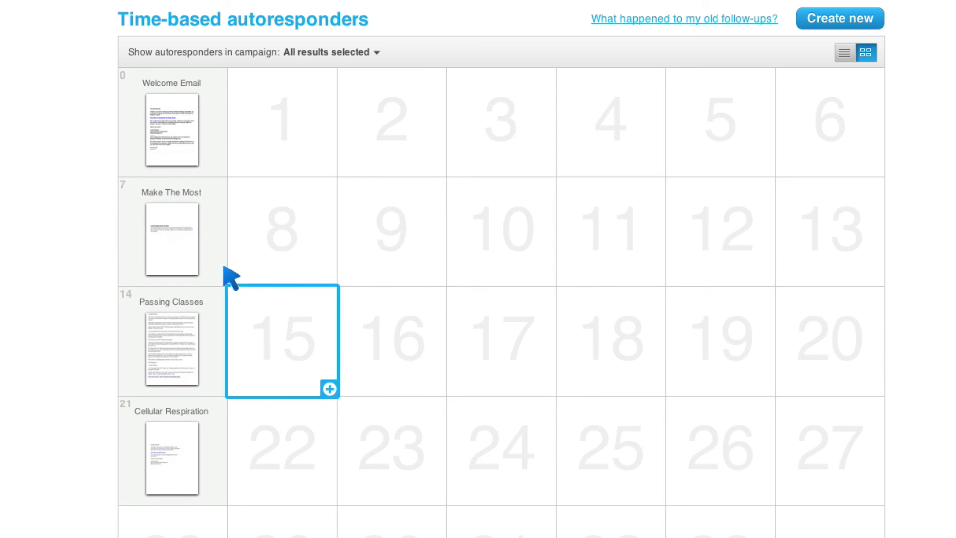
drag(382, 138, 196, 219)
scroll(493, 231, down, 4)
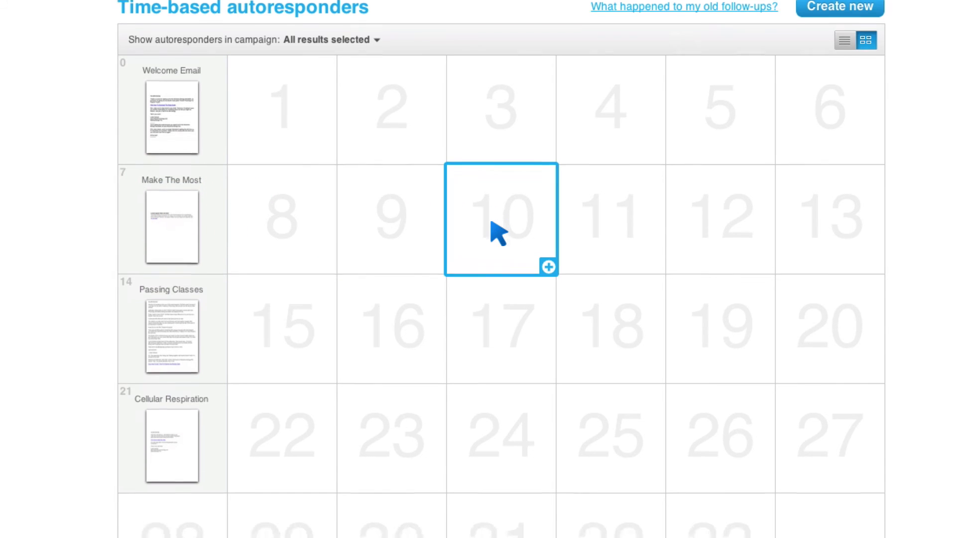
scroll(493, 230, up, 4)
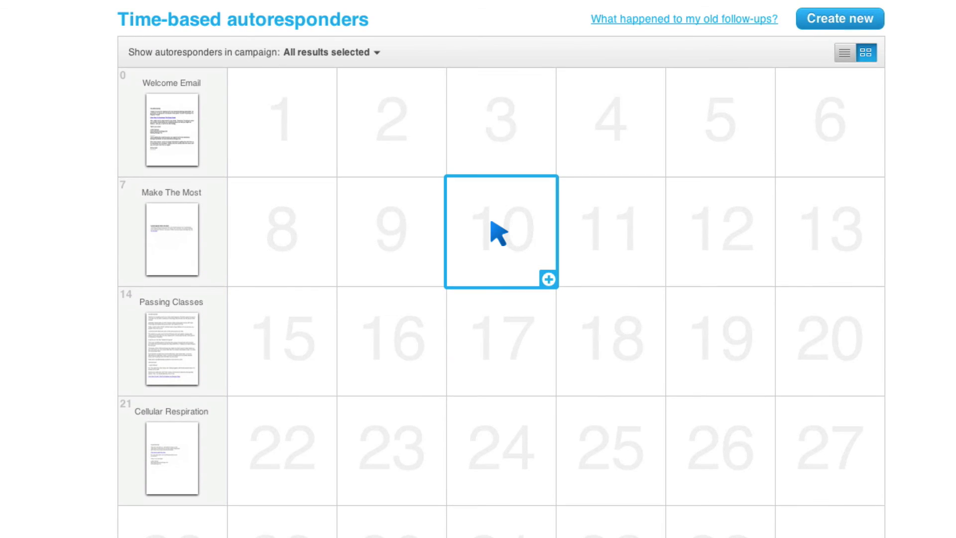